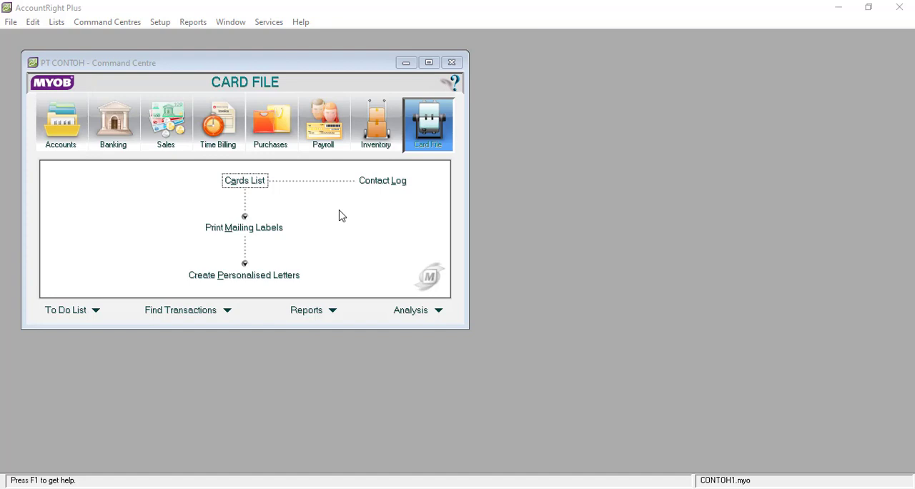
Open a new sales invoice from the Sales command centre to view its fields, and close it without recording.
{"action": "left_click", "coordinate": [178, 133]}
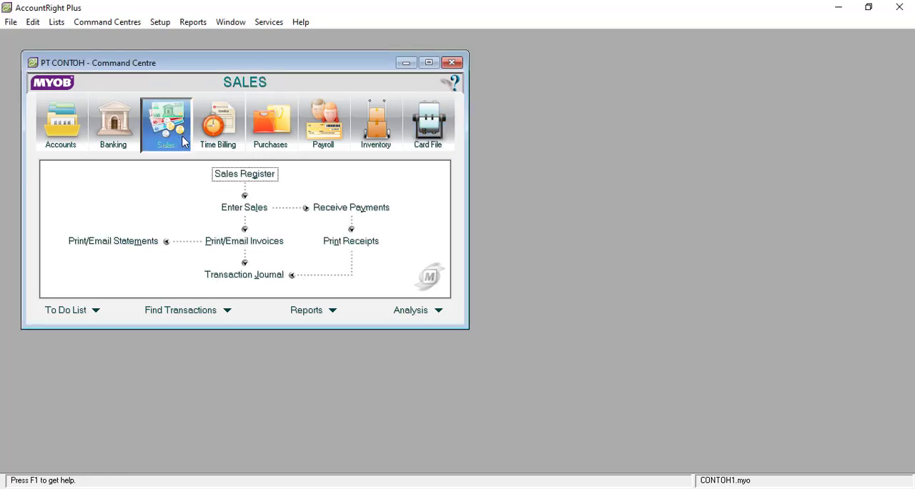
{"action": "left_click", "coordinate": [242, 207]}
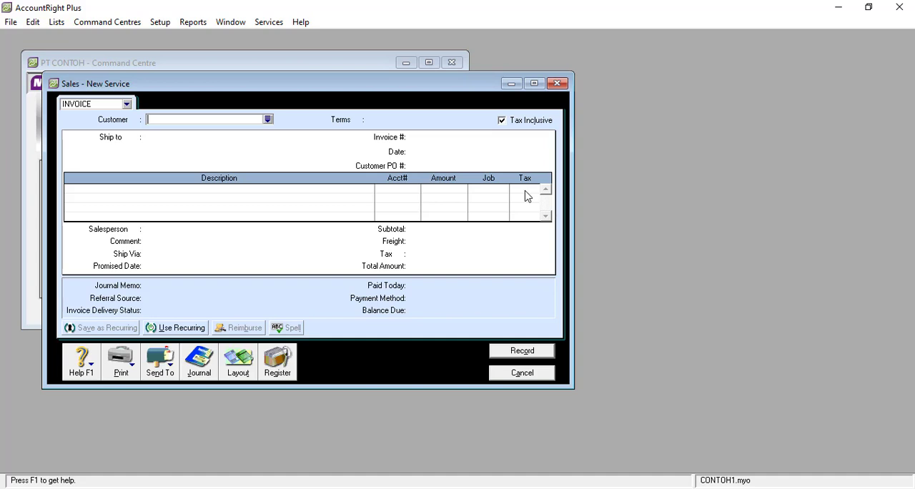
{"action": "left_click", "coordinate": [541, 369]}
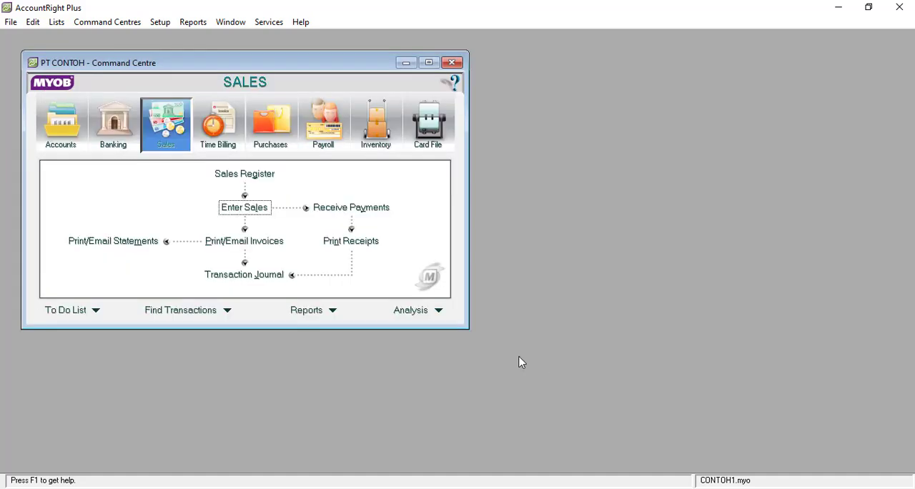
Examine the tax codes available for a Fuel Tax Credits Accrued line in a new journal entry, and discard the entry.
{"action": "left_click", "coordinate": [75, 139]}
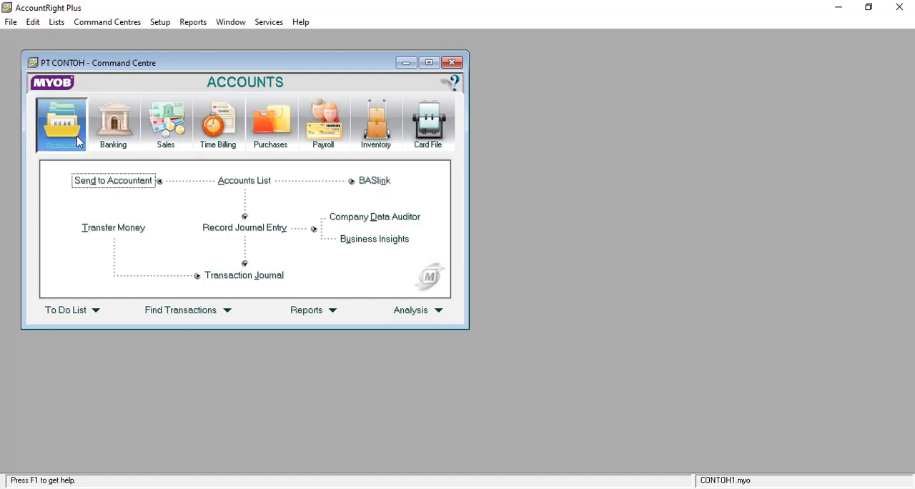
{"action": "left_click", "coordinate": [240, 228]}
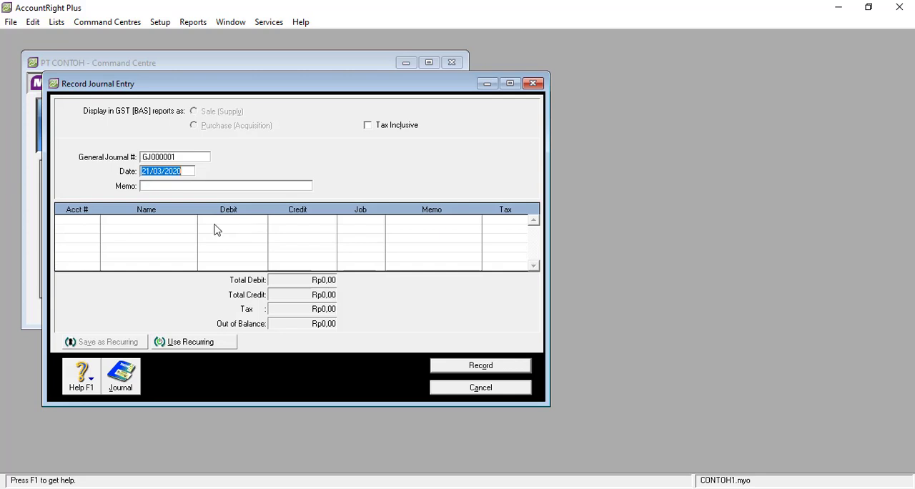
{"action": "left_click", "coordinate": [93, 222]}
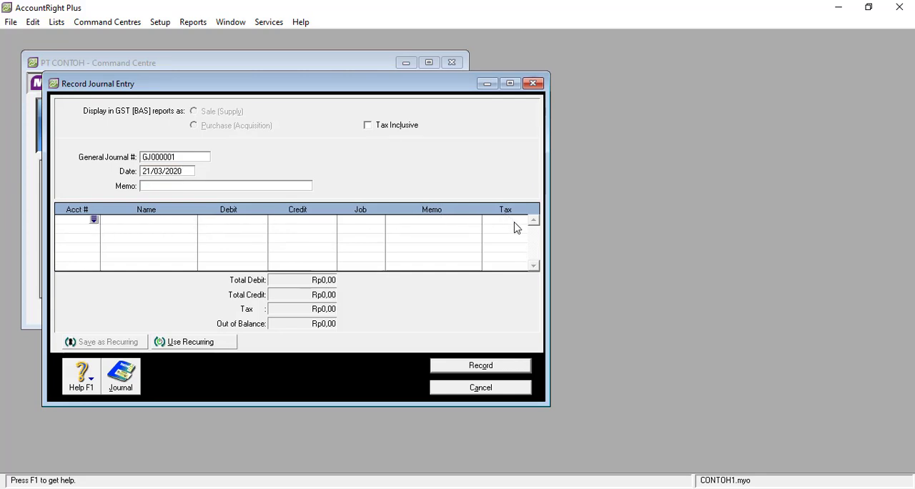
{"action": "left_click", "coordinate": [94, 219]}
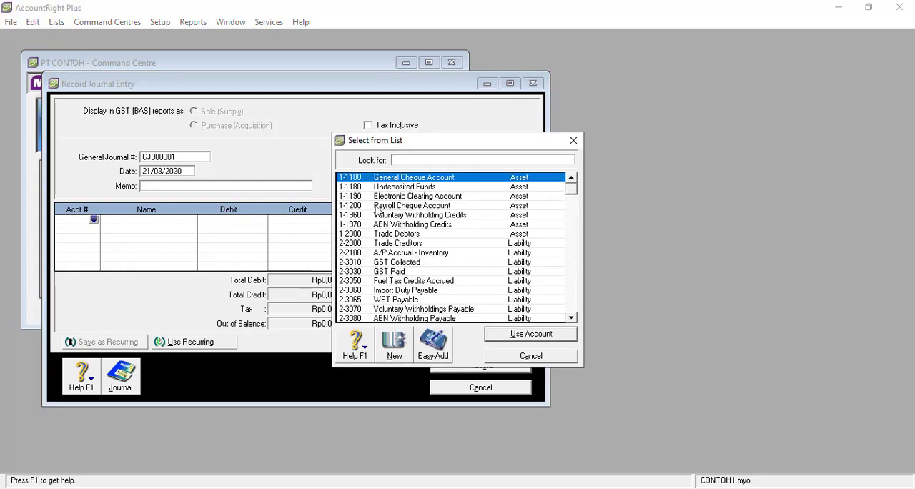
{"action": "double_click", "coordinate": [432, 282]}
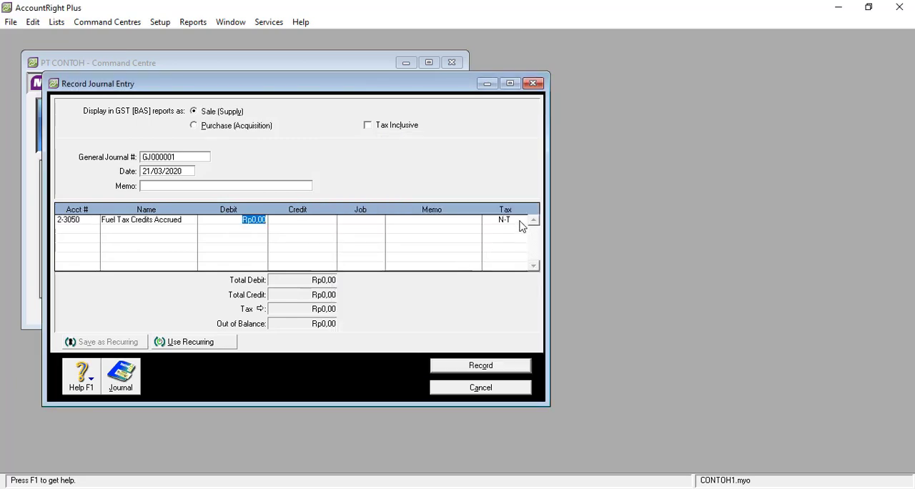
{"action": "left_click", "coordinate": [521, 222]}
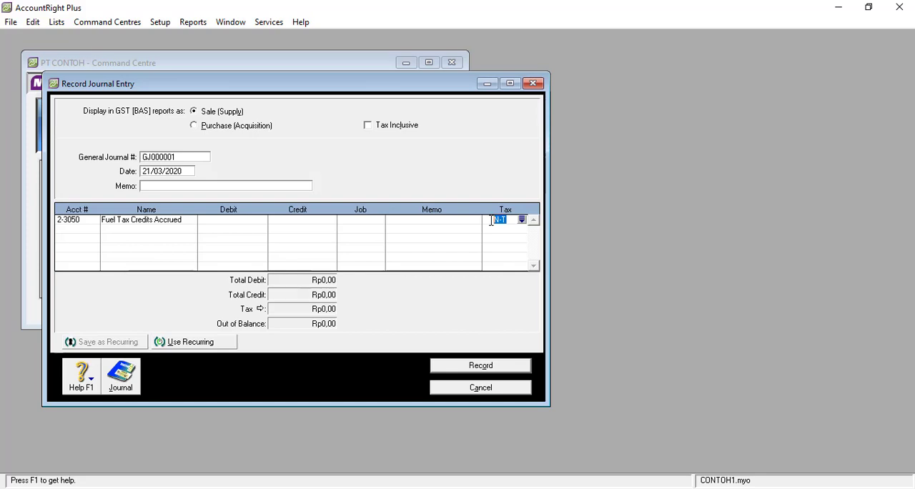
{"action": "left_click", "coordinate": [523, 220]}
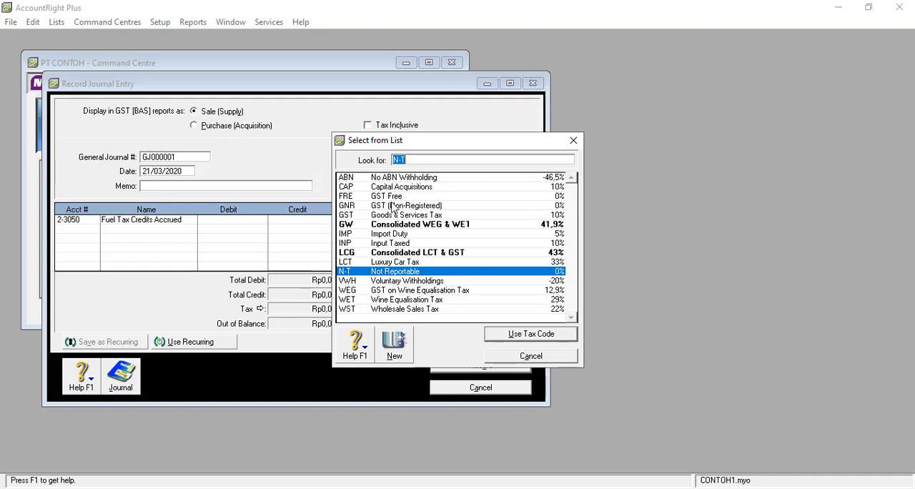
{"action": "left_click", "coordinate": [530, 355]}
{"action": "left_click", "coordinate": [498, 387]}
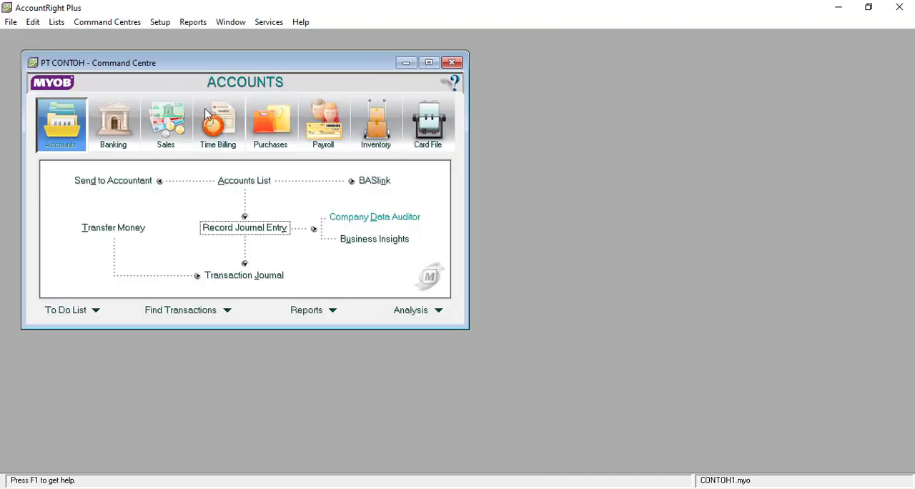
Open the tax code list and look through all of its codes, types and rates.
{"action": "left_click", "coordinate": [55, 24]}
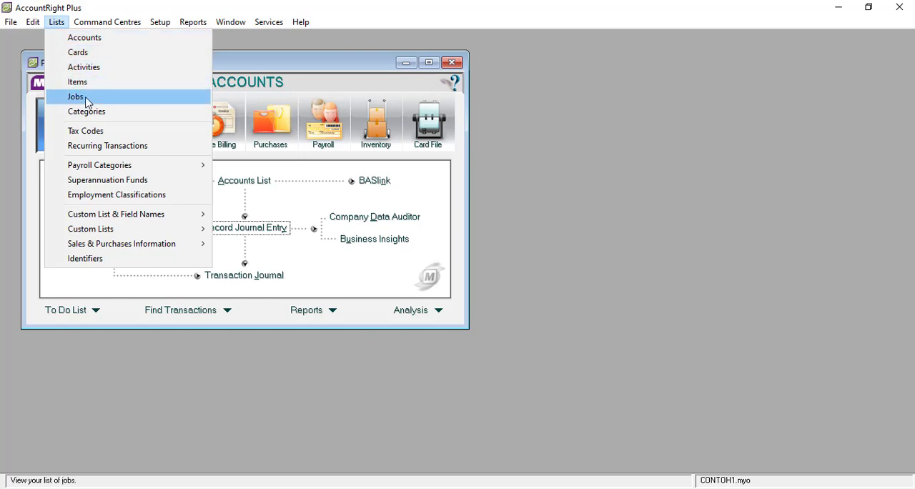
{"action": "left_click", "coordinate": [98, 133]}
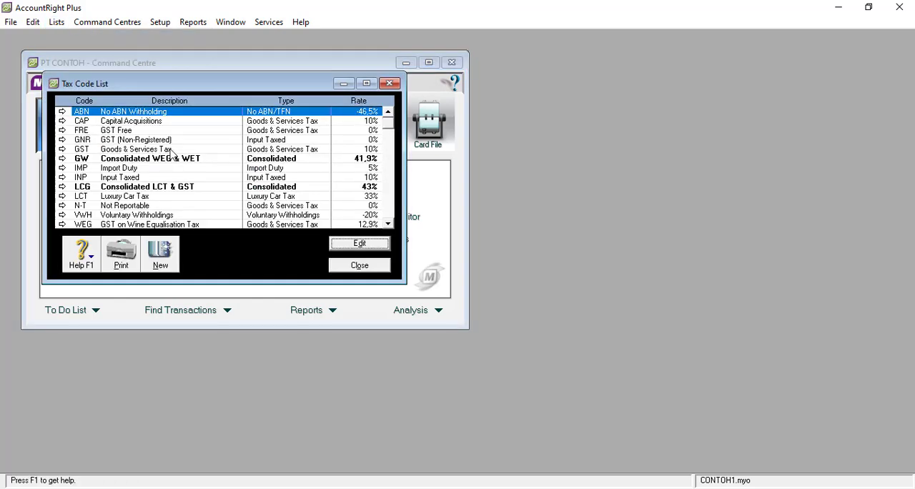
{"action": "left_click", "coordinate": [230, 160]}
{"action": "left_click", "coordinate": [190, 186]}
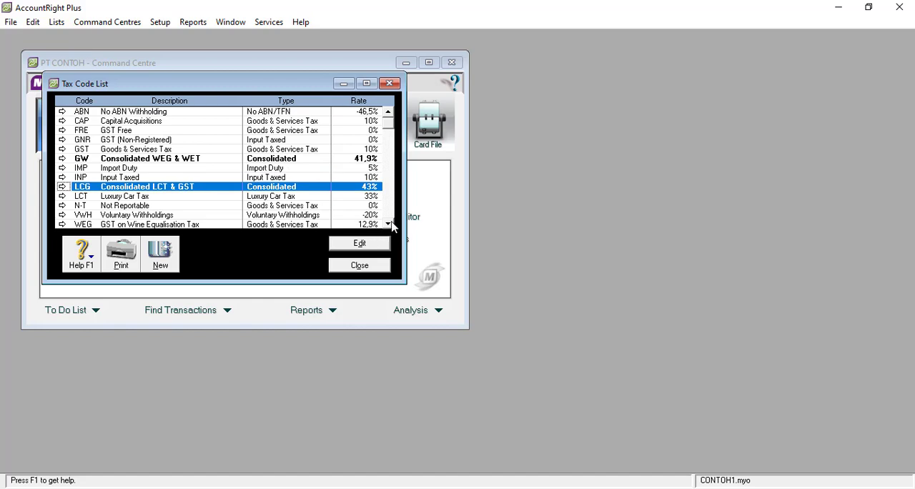
{"action": "left_click", "coordinate": [390, 225]}
{"action": "left_click", "coordinate": [390, 224]}
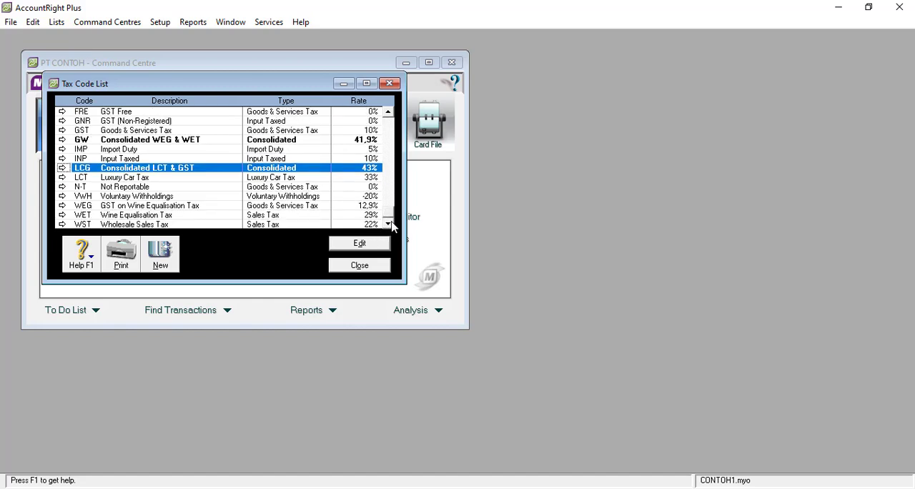
{"action": "left_click", "coordinate": [389, 114]}
{"action": "left_click", "coordinate": [388, 113]}
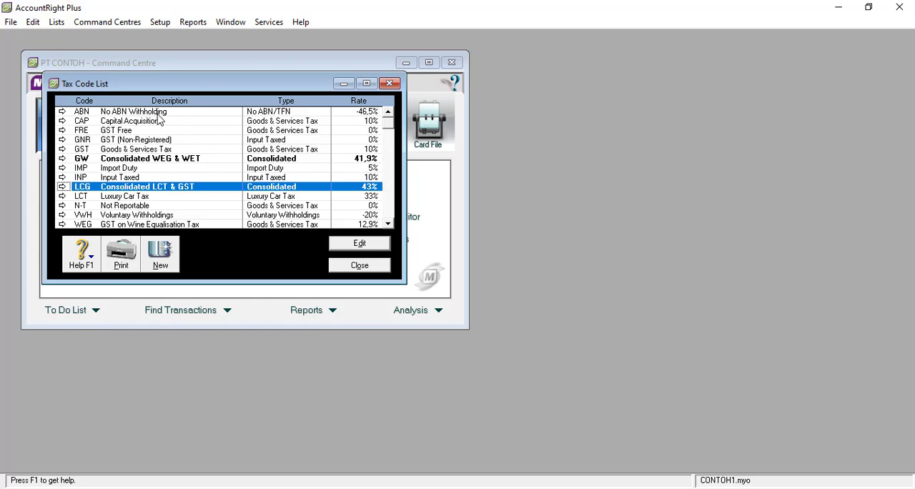
Place the tax code list beside the Command Centre and open the accounts list on the liability accounts.
{"action": "left_click_drag", "start_coordinate": [165, 85], "coordinate": [604, 99]}
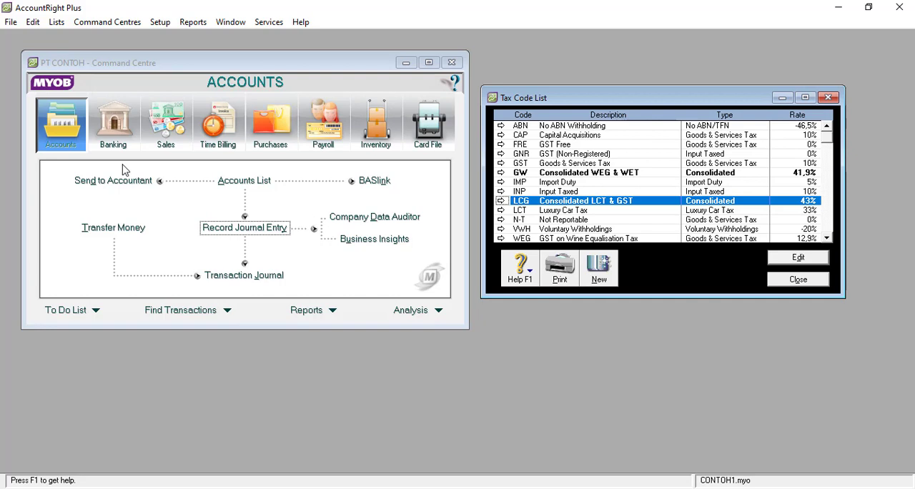
{"action": "left_click", "coordinate": [230, 183]}
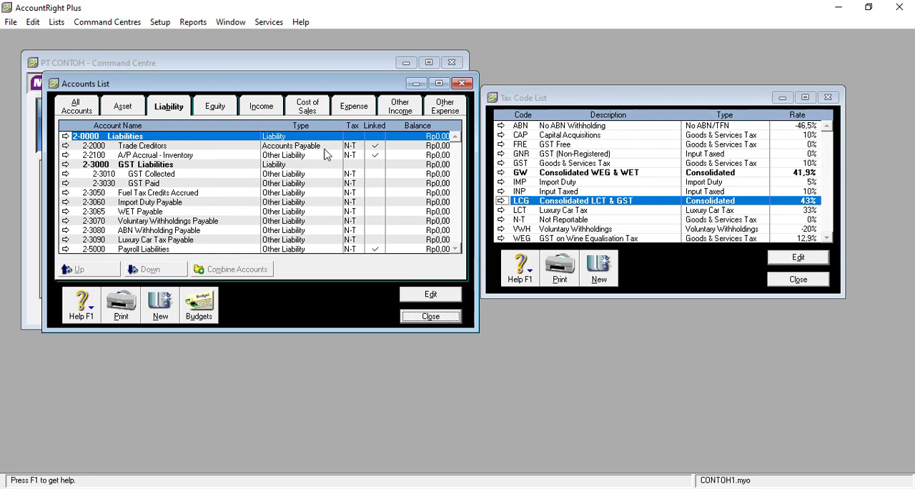
{"action": "left_click", "coordinate": [375, 146]}
Try to delete the liability account 2-3010 GST Collected, and close its edit window.
{"action": "left_click", "coordinate": [151, 176]}
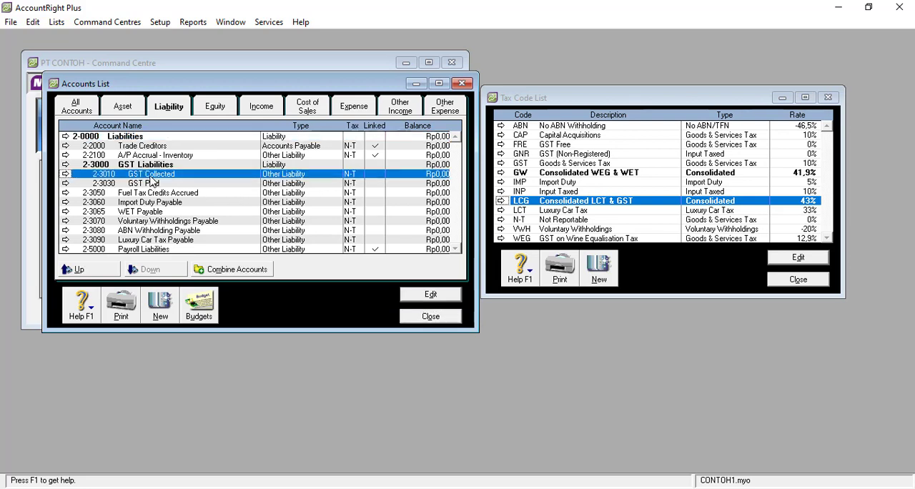
{"action": "double_click", "coordinate": [151, 177]}
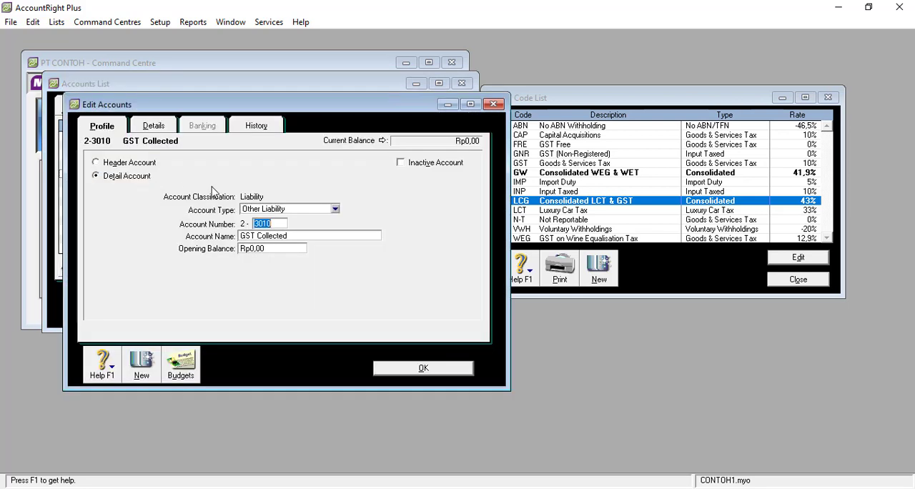
{"action": "left_click", "coordinate": [33, 22]}
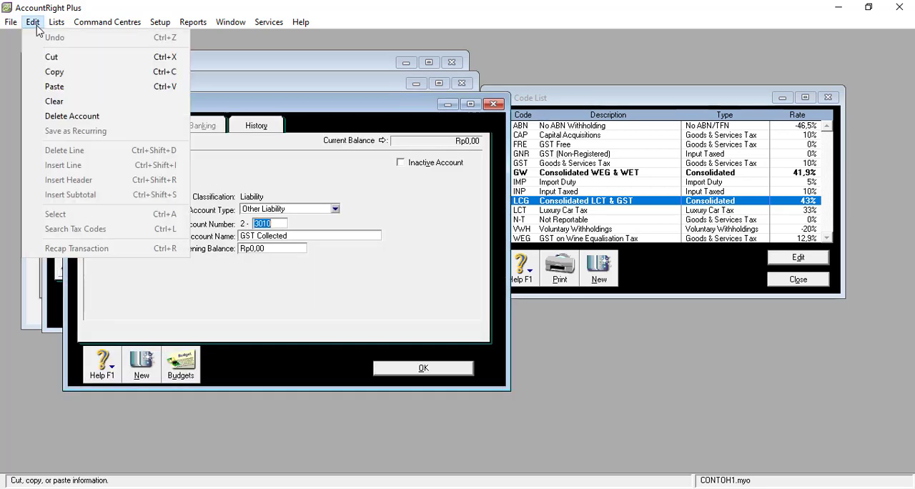
{"action": "left_click", "coordinate": [78, 119]}
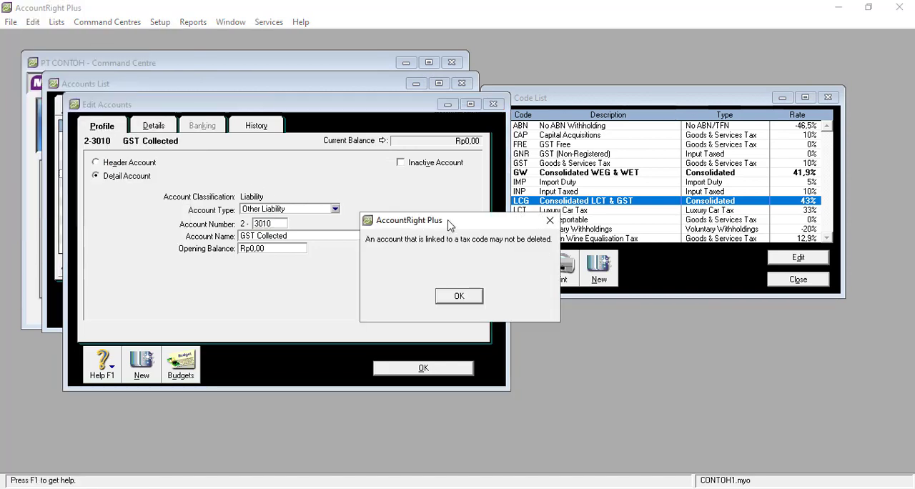
{"action": "left_click_drag", "start_coordinate": [447, 225], "coordinate": [220, 123]}
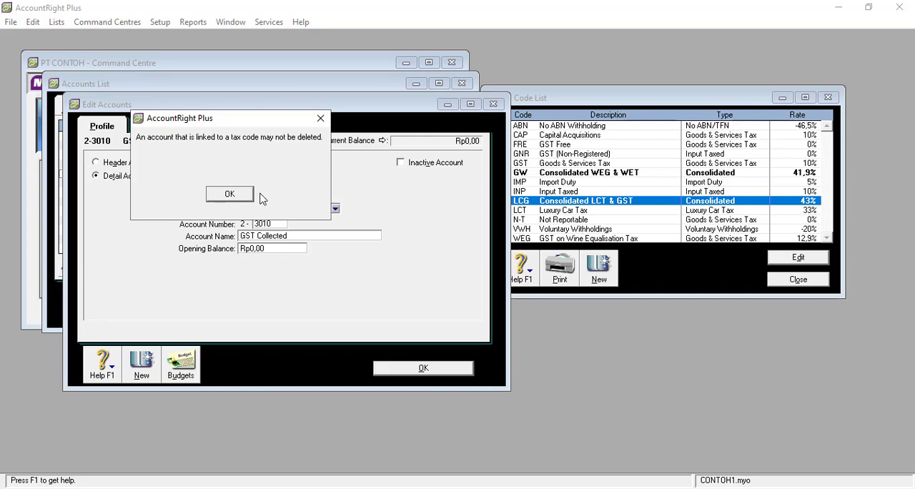
{"action": "left_click", "coordinate": [229, 194]}
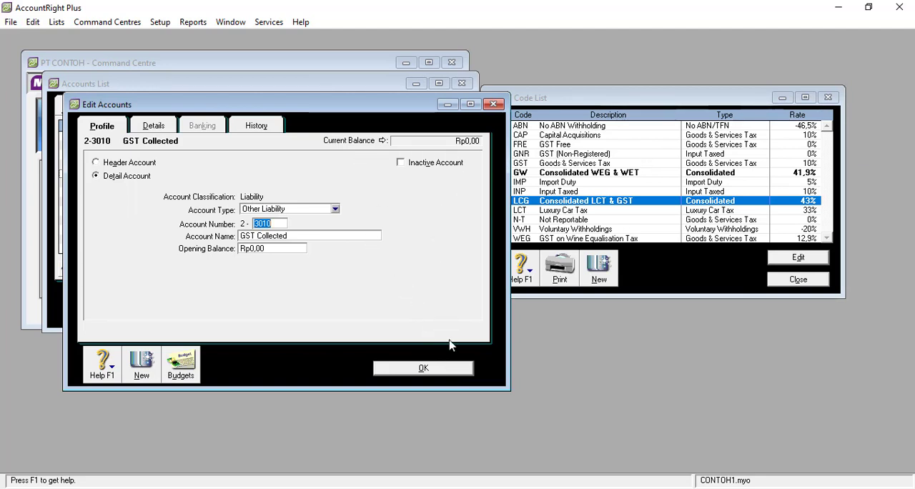
{"action": "left_click", "coordinate": [462, 371]}
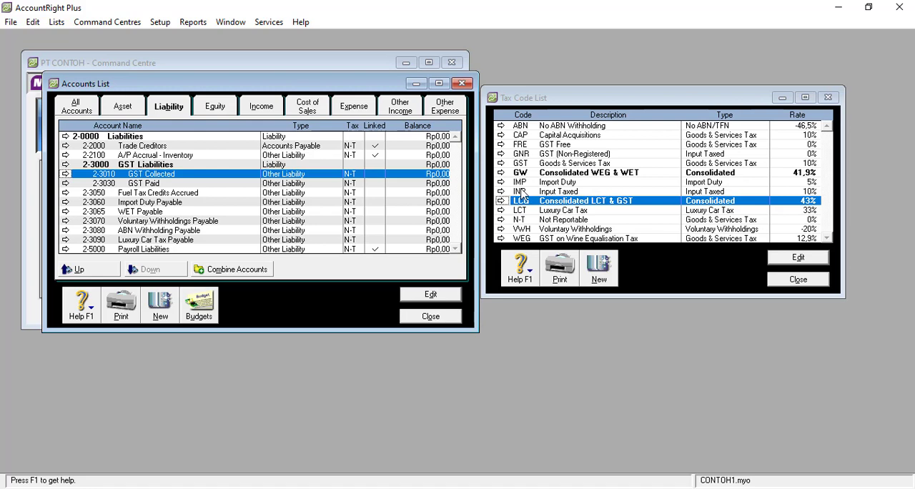
Open the details of the LCT Luxury Car Tax code to check its linked account.
{"action": "left_click", "coordinate": [561, 211]}
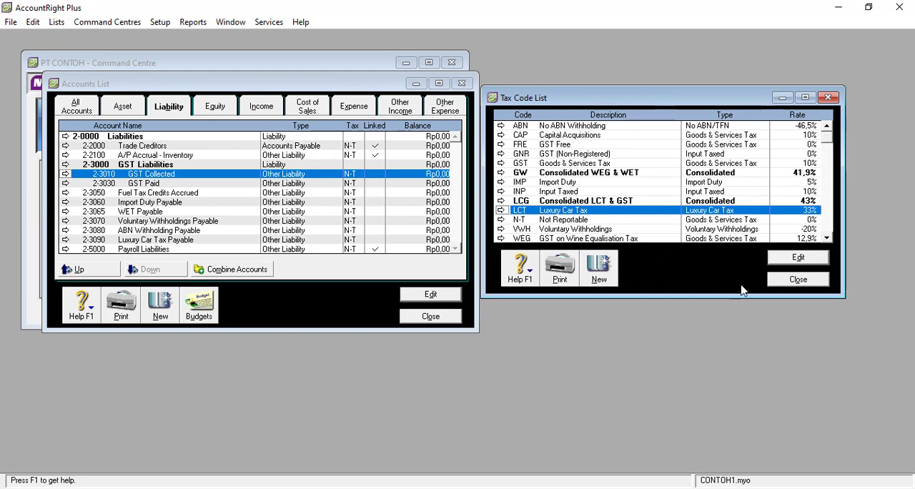
{"action": "double_click", "coordinate": [608, 210]}
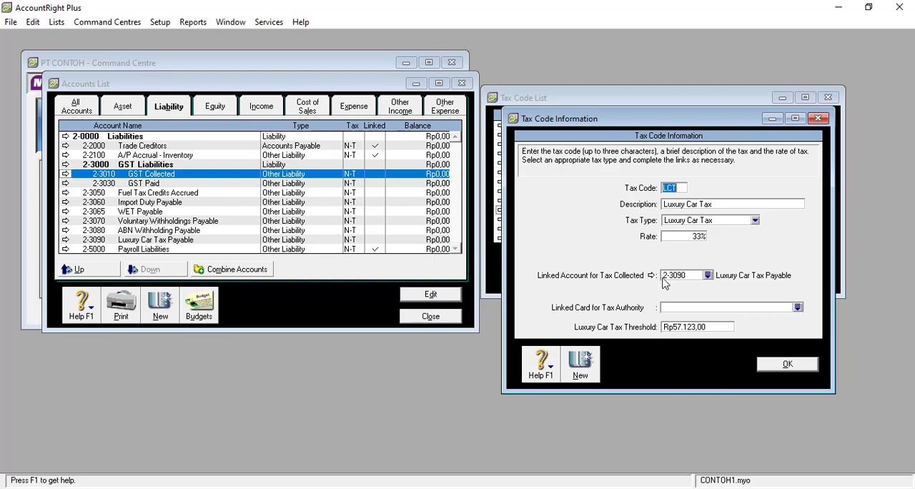
Try to delete the linked liability account 2-3090 Luxury Car Tax Payable.
{"action": "left_click", "coordinate": [177, 240]}
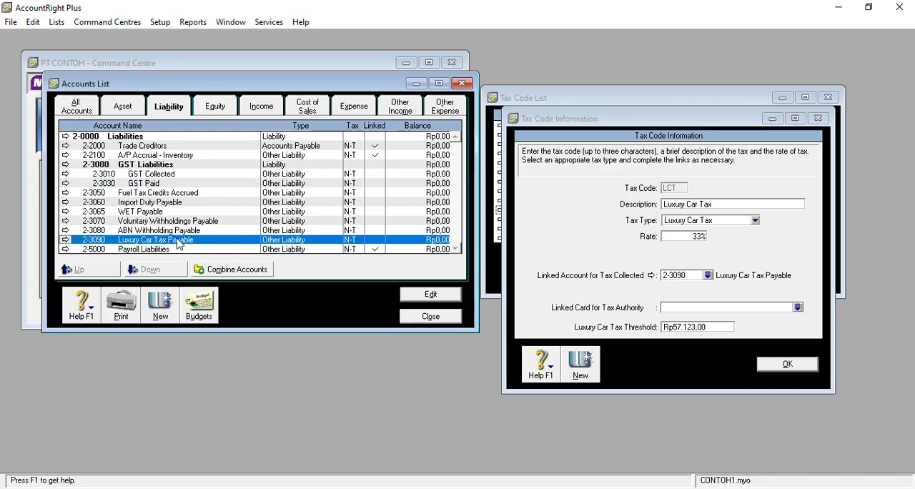
{"action": "double_click", "coordinate": [333, 246]}
{"action": "left_click", "coordinate": [35, 22]}
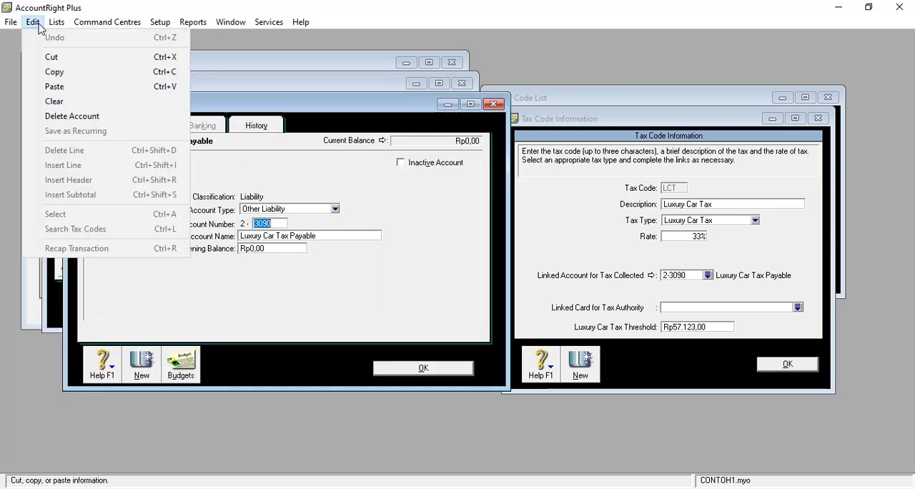
{"action": "left_click", "coordinate": [75, 116]}
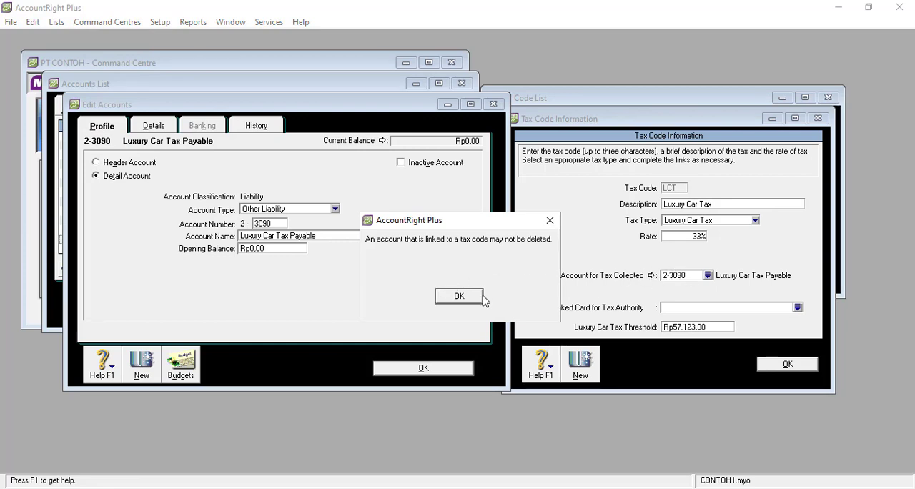
{"action": "left_click", "coordinate": [456, 296]}
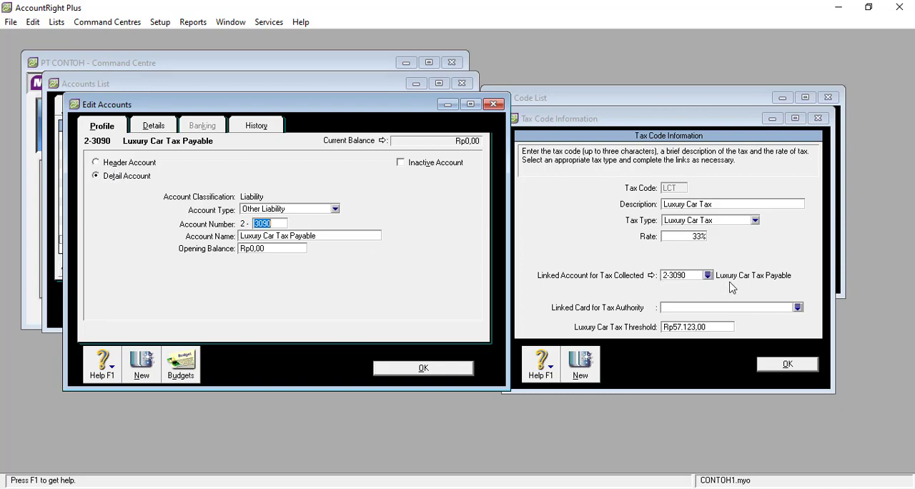
Try to change the Luxury Car Tax Payable account to a header account, and close its edit window.
{"action": "left_click", "coordinate": [125, 164]}
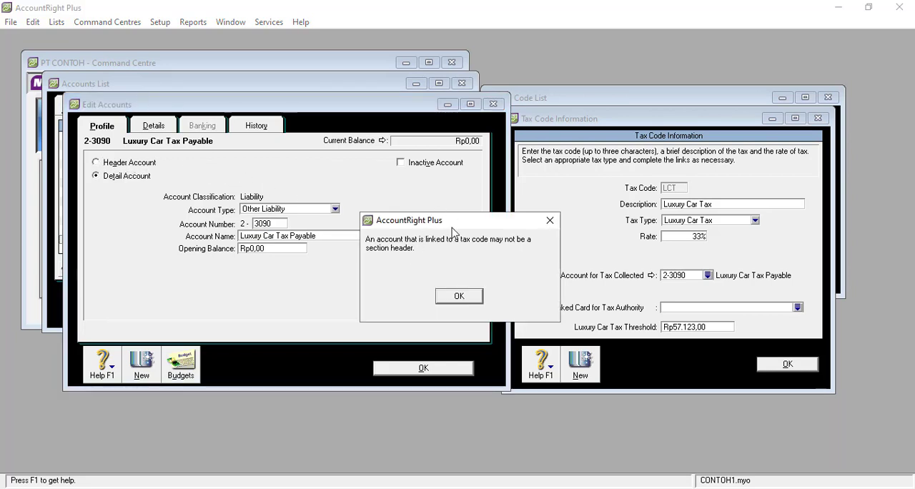
{"action": "left_click_drag", "start_coordinate": [452, 227], "coordinate": [314, 304]}
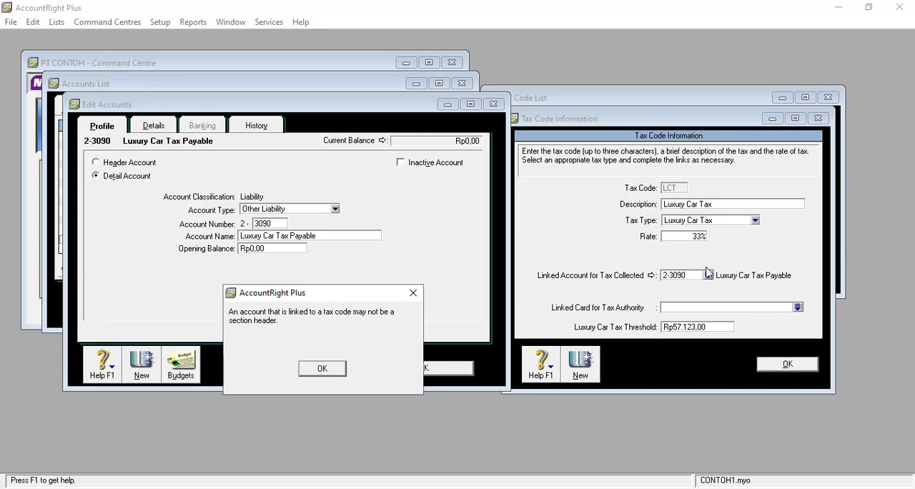
{"action": "left_click", "coordinate": [321, 368]}
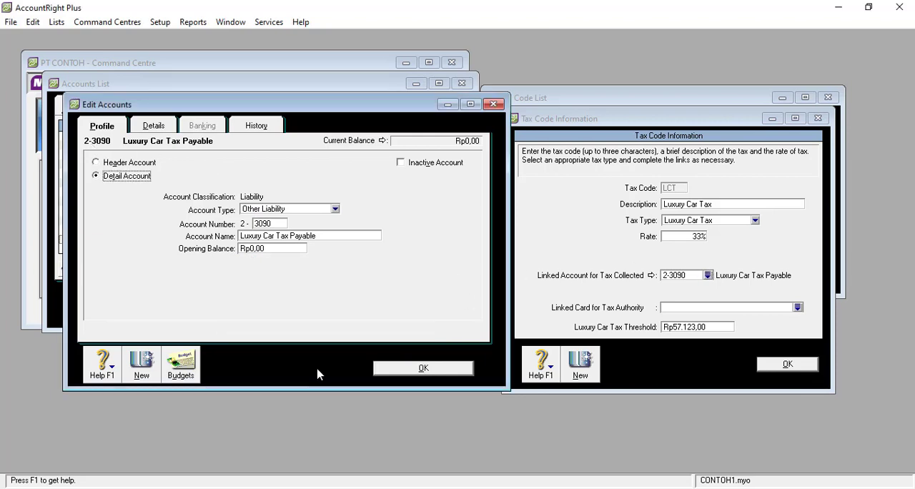
{"action": "left_click", "coordinate": [404, 366]}
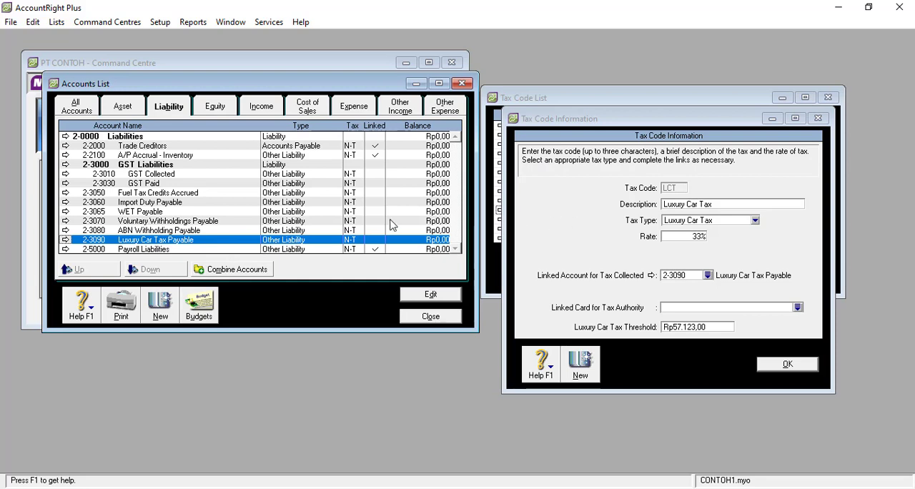
Close the LCT tax code's details and view the commands available for the FRE GST Free code.
{"action": "left_click", "coordinate": [784, 364]}
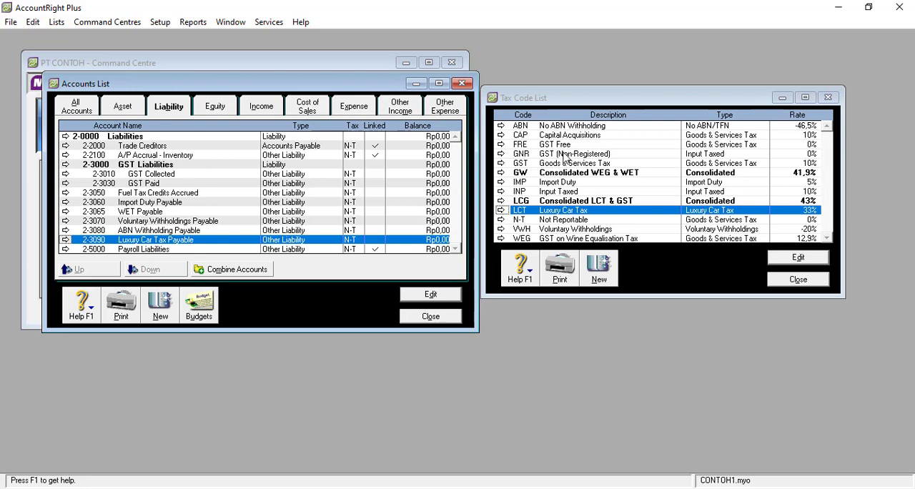
{"action": "left_click", "coordinate": [566, 147]}
{"action": "right_click", "coordinate": [566, 146]}
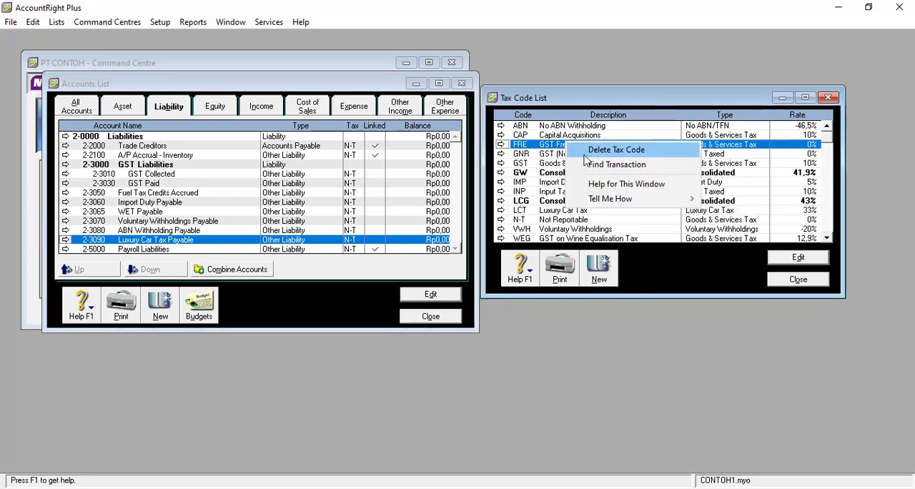
{"action": "left_click", "coordinate": [619, 100]}
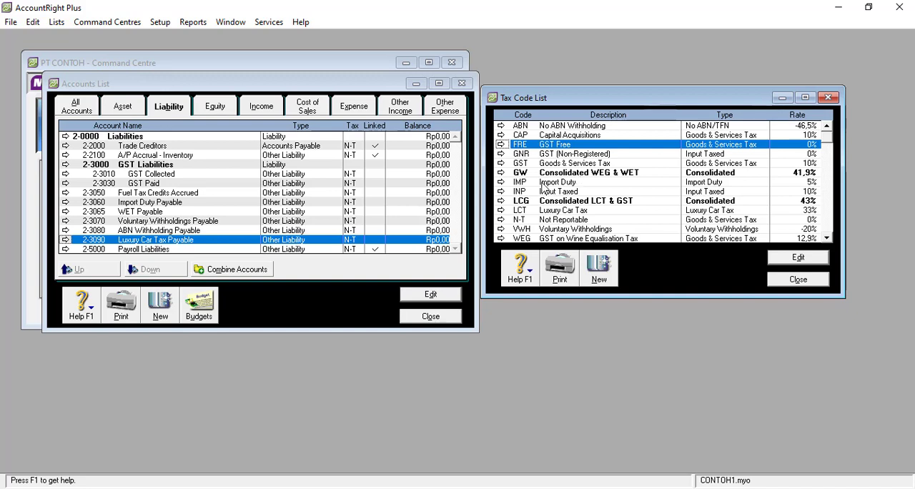
Review the sub-taxes that make up the GW Consolidated WEG & WET tax code, and close its details.
{"action": "double_click", "coordinate": [594, 173]}
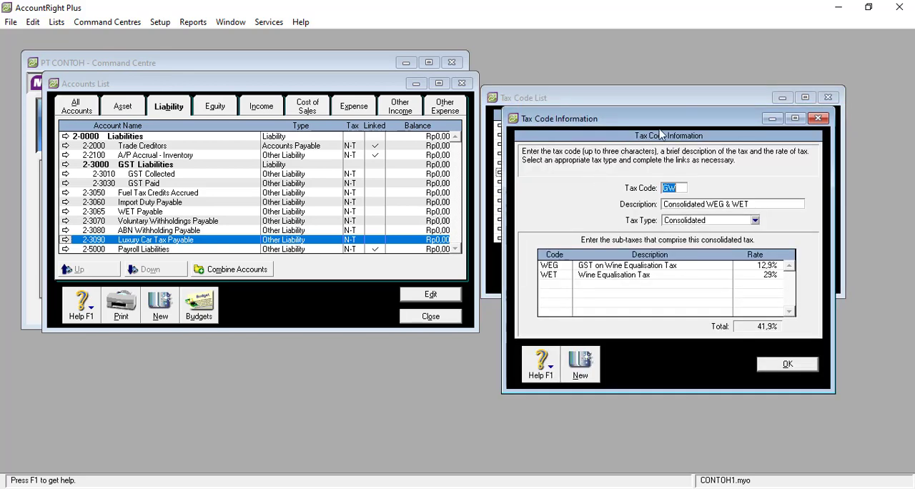
{"action": "left_click_drag", "start_coordinate": [674, 125], "coordinate": [223, 87]}
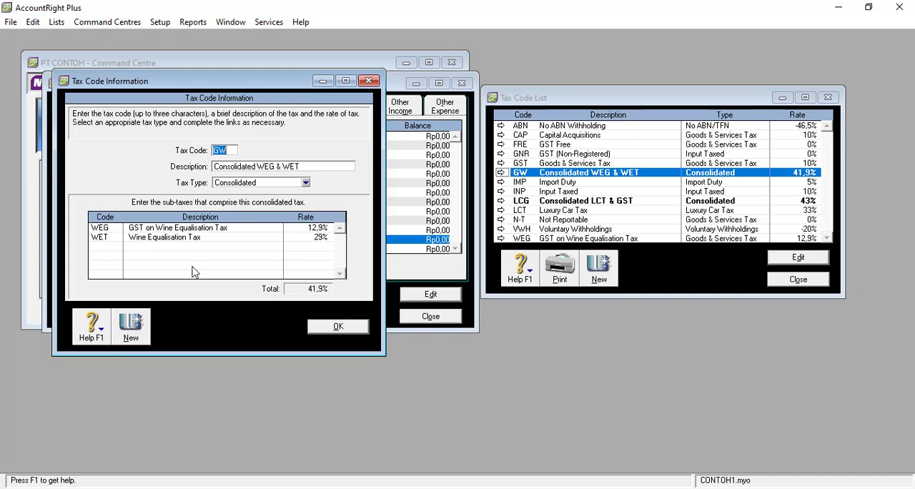
{"action": "left_click", "coordinate": [361, 329]}
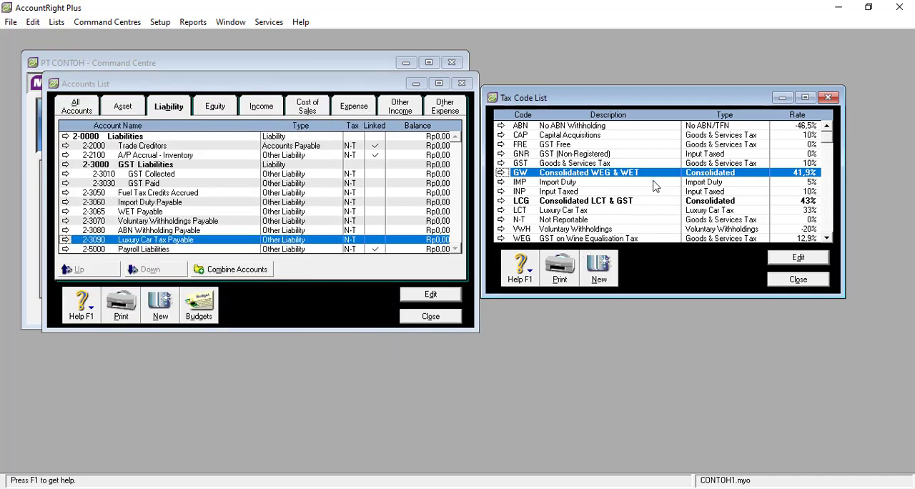
Try to delete the WEG GST on Wine Equalisation Tax code while the consolidated GW code still exists.
{"action": "scroll", "coordinate": [629, 200], "scroll_direction": "down", "scroll_amount": 1}
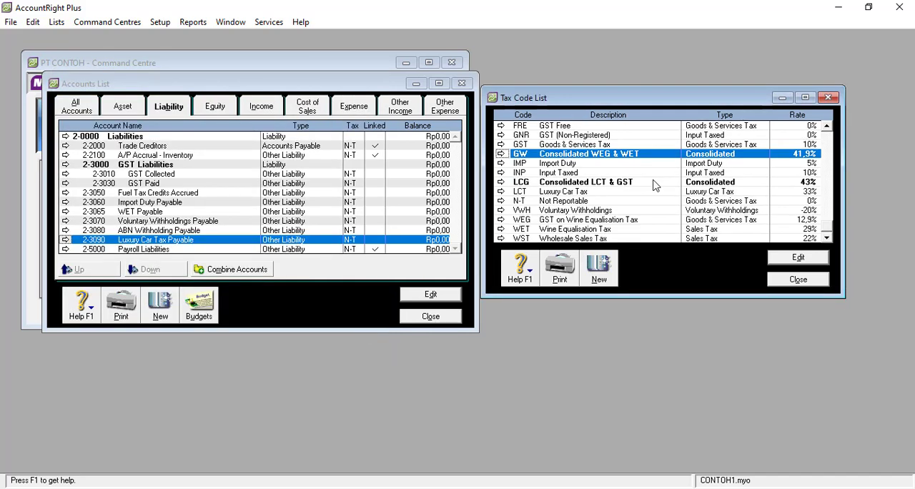
{"action": "left_click", "coordinate": [564, 221]}
{"action": "right_click", "coordinate": [563, 222]}
{"action": "left_click", "coordinate": [577, 228]}
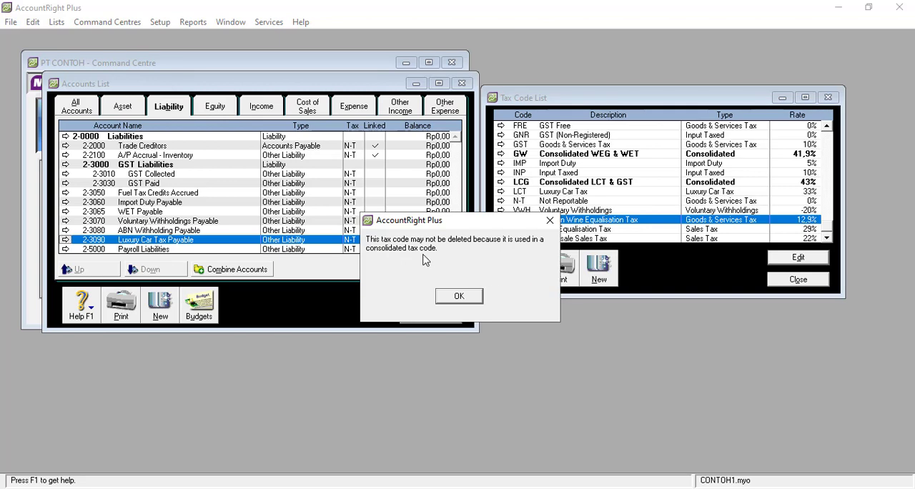
{"action": "left_click", "coordinate": [550, 221]}
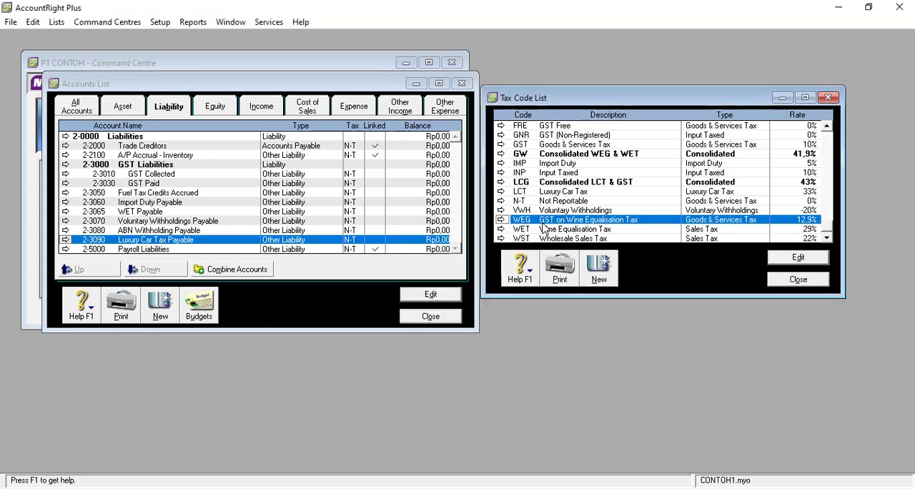
Try to delete the WET Wine Equalisation Tax code while the consolidated GW code still exists.
{"action": "left_click", "coordinate": [555, 230]}
{"action": "right_click", "coordinate": [555, 230]}
{"action": "left_click", "coordinate": [569, 236]}
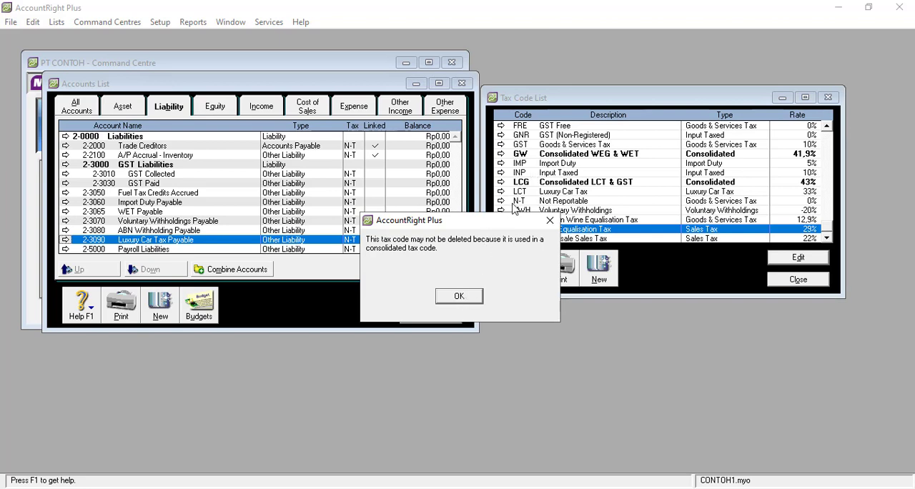
{"action": "left_click", "coordinate": [463, 298]}
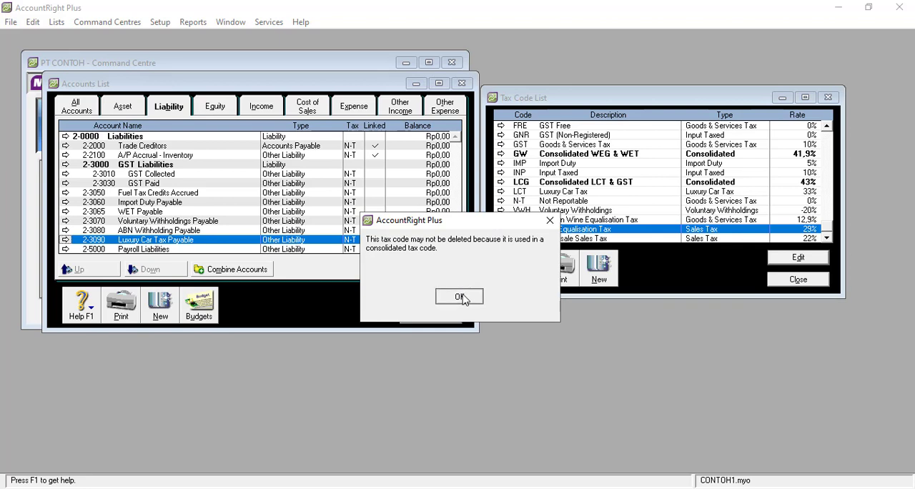
Delete the GW Consolidated WEG & WET tax code.
{"action": "left_click", "coordinate": [557, 156]}
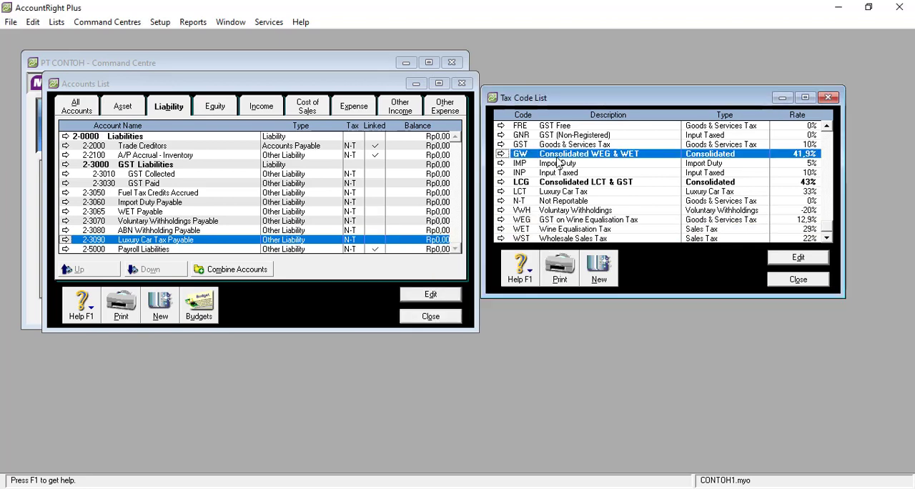
{"action": "right_click", "coordinate": [558, 162]}
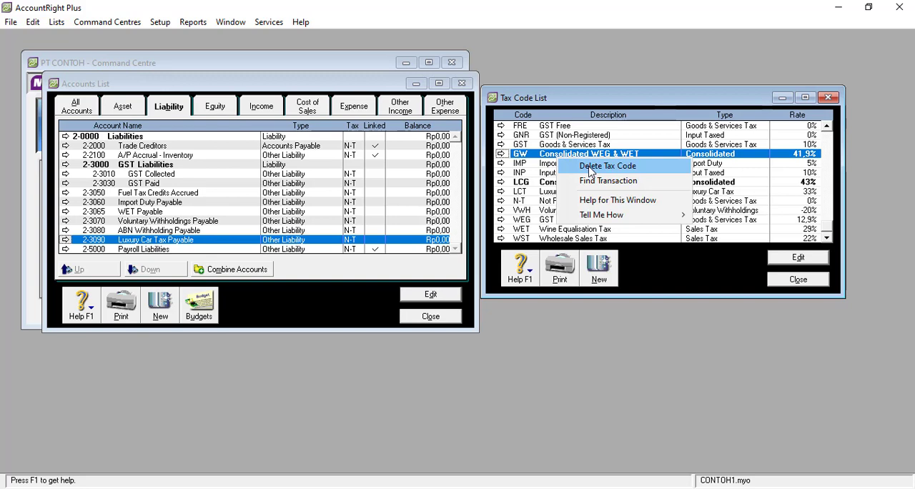
{"action": "left_click", "coordinate": [590, 169]}
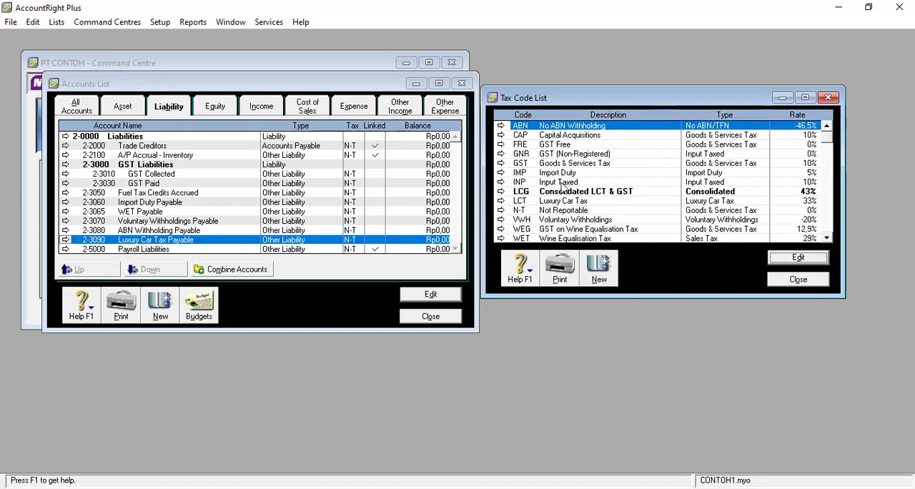
Delete the WEG GST on Wine Equalisation Tax and WET Wine Equalisation Tax codes.
{"action": "left_click", "coordinate": [556, 229]}
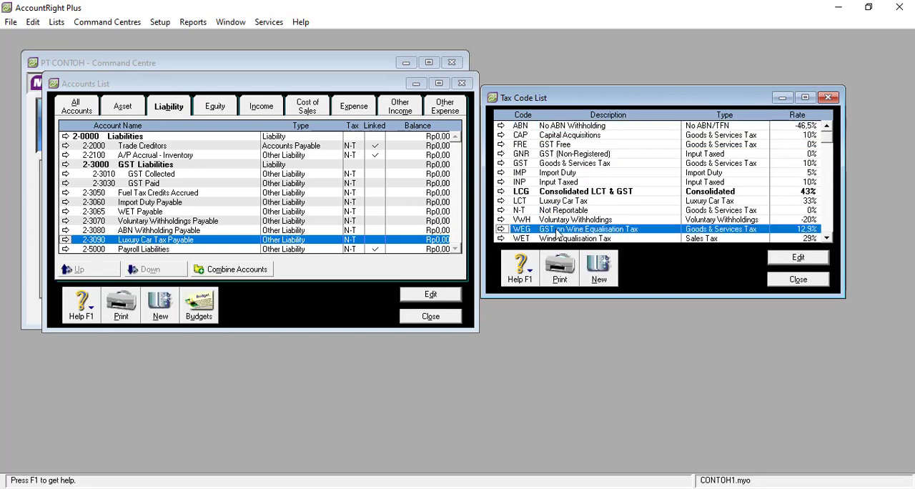
{"action": "right_click", "coordinate": [564, 229]}
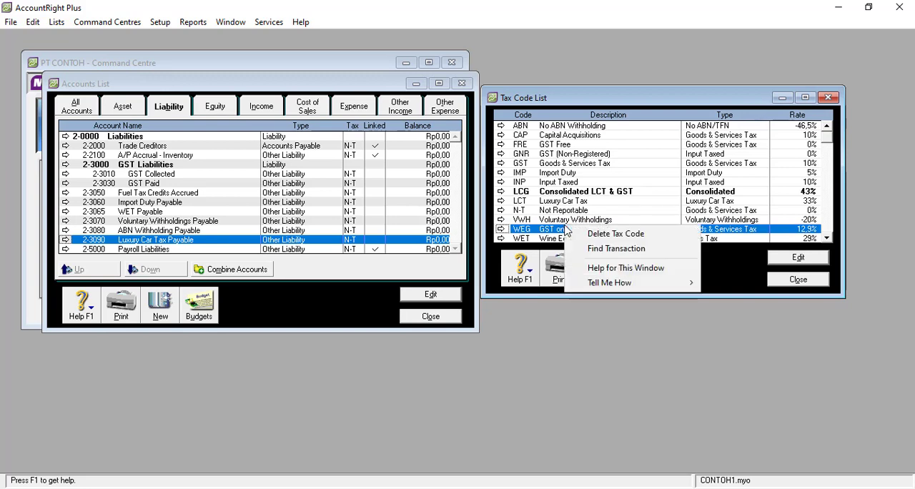
{"action": "left_click", "coordinate": [580, 234]}
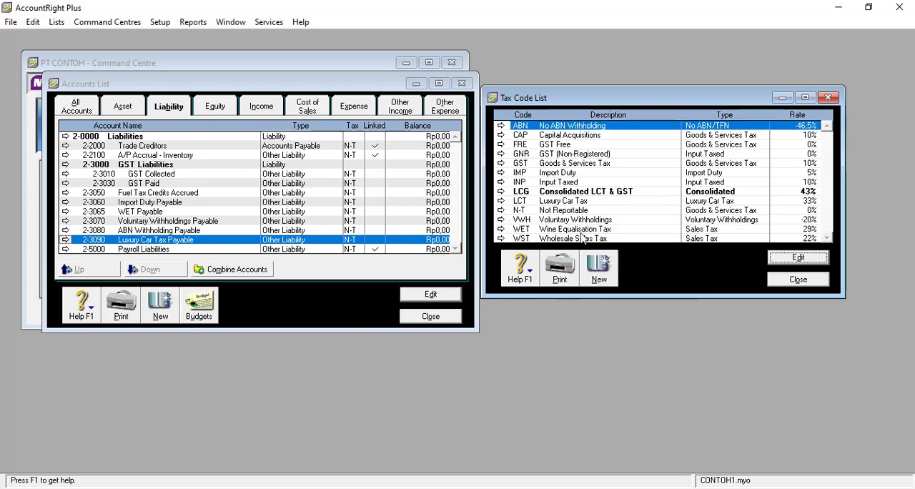
{"action": "left_click", "coordinate": [579, 230]}
{"action": "right_click", "coordinate": [581, 233]}
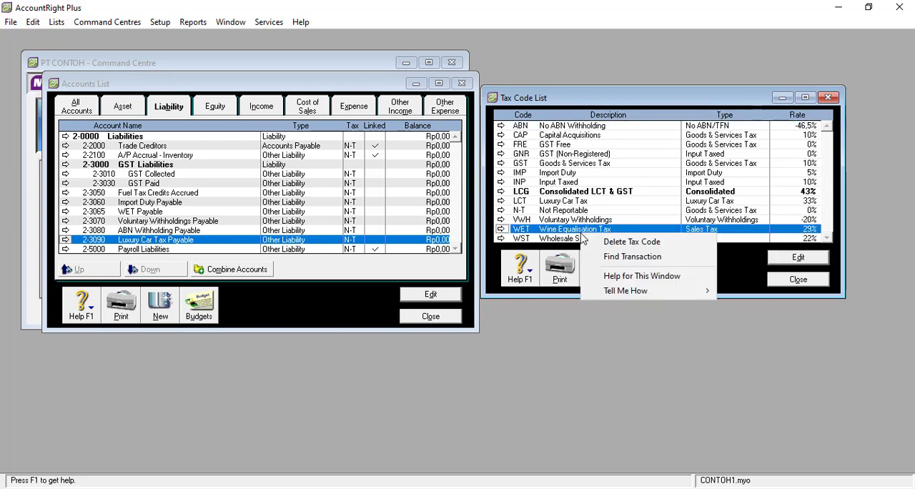
{"action": "left_click", "coordinate": [602, 243]}
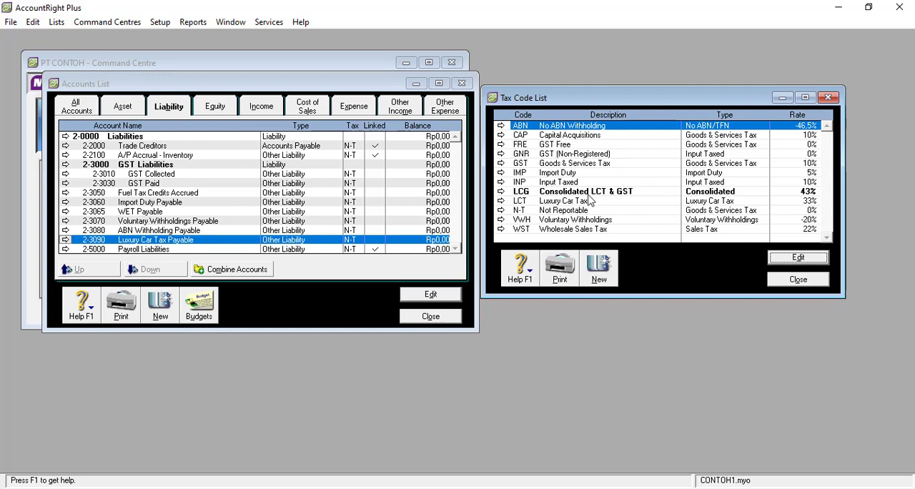
Delete the LCG Consolidated LCT & GST tax code.
{"action": "left_click", "coordinate": [593, 194]}
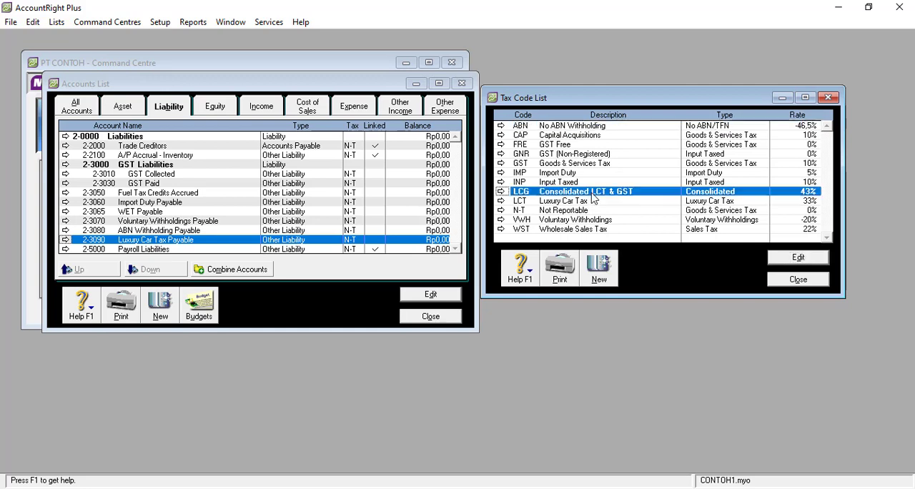
{"action": "right_click", "coordinate": [591, 195]}
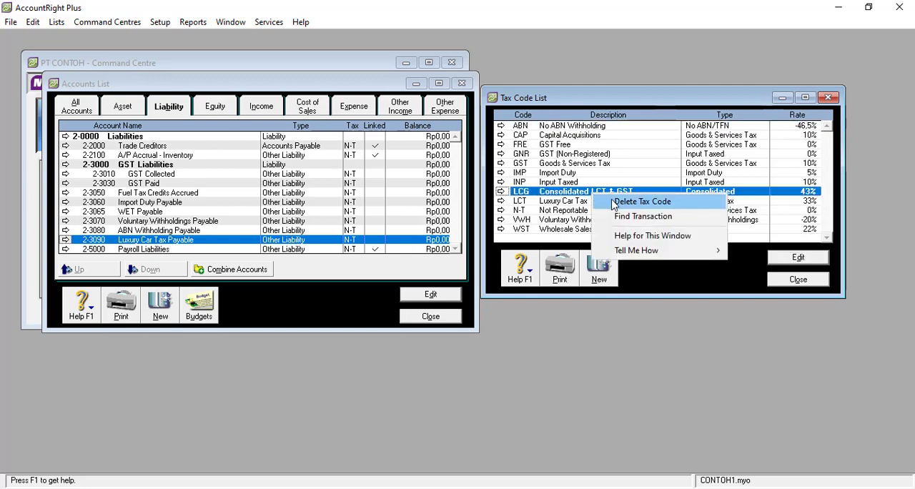
{"action": "left_click", "coordinate": [609, 198]}
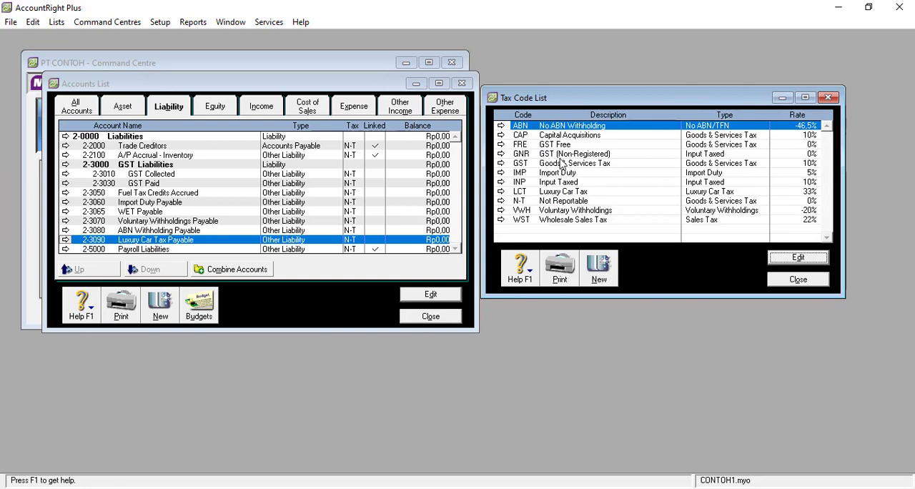
{"action": "left_click", "coordinate": [536, 164]}
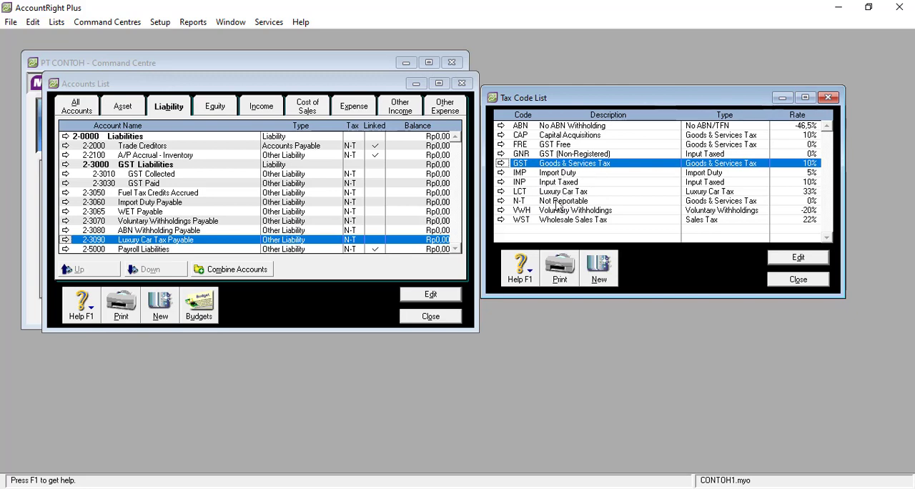
Delete the ABN No ABN Withholding, CAP Capital Acquisitions, FRE GST Free and GNR GST (Non-Registered) tax codes.
{"action": "left_click", "coordinate": [558, 127]}
{"action": "right_click", "coordinate": [557, 133]}
{"action": "left_click", "coordinate": [575, 136]}
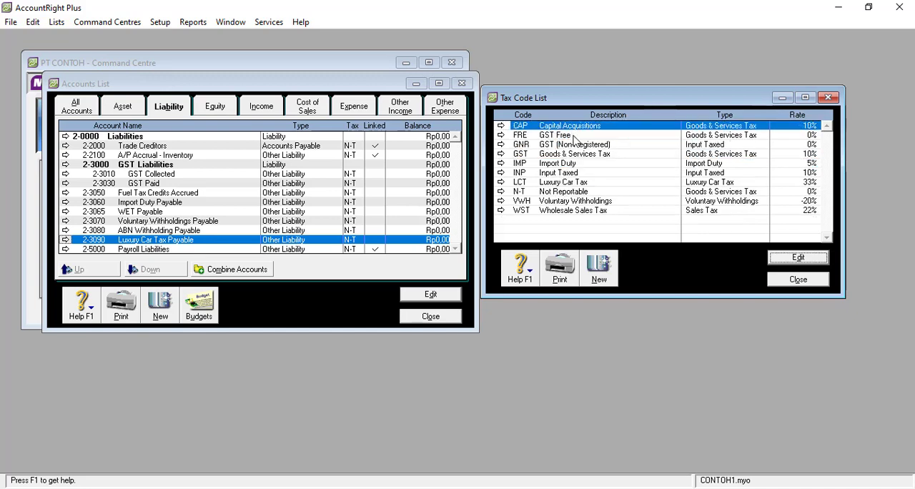
{"action": "right_click", "coordinate": [574, 131]}
{"action": "left_click", "coordinate": [585, 137]}
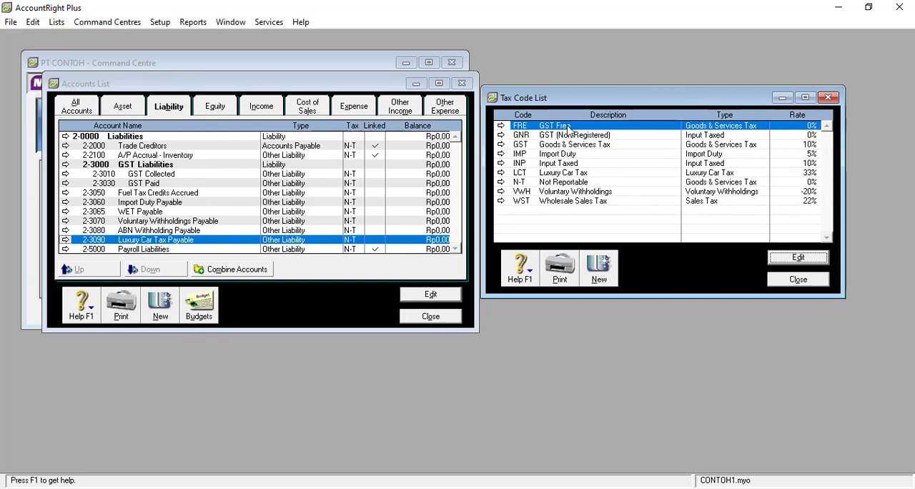
{"action": "right_click", "coordinate": [567, 127]}
{"action": "left_click", "coordinate": [586, 139]}
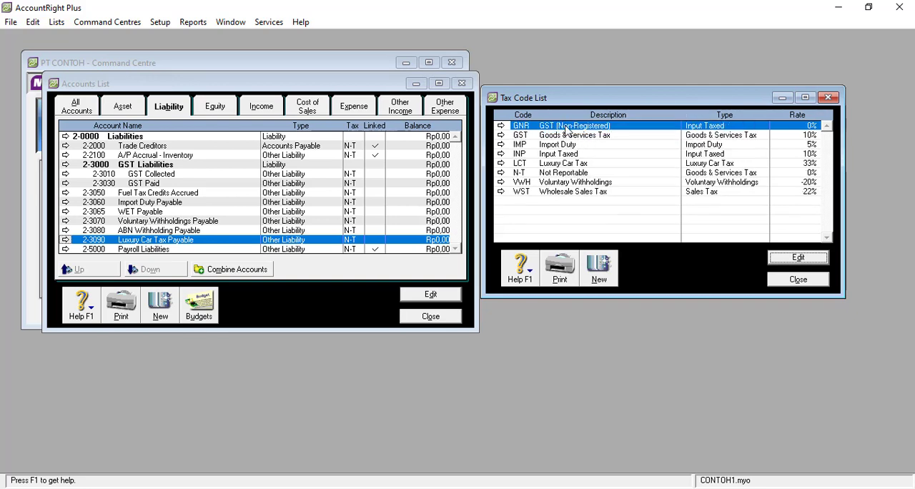
{"action": "right_click", "coordinate": [567, 130]}
{"action": "left_click", "coordinate": [613, 137]}
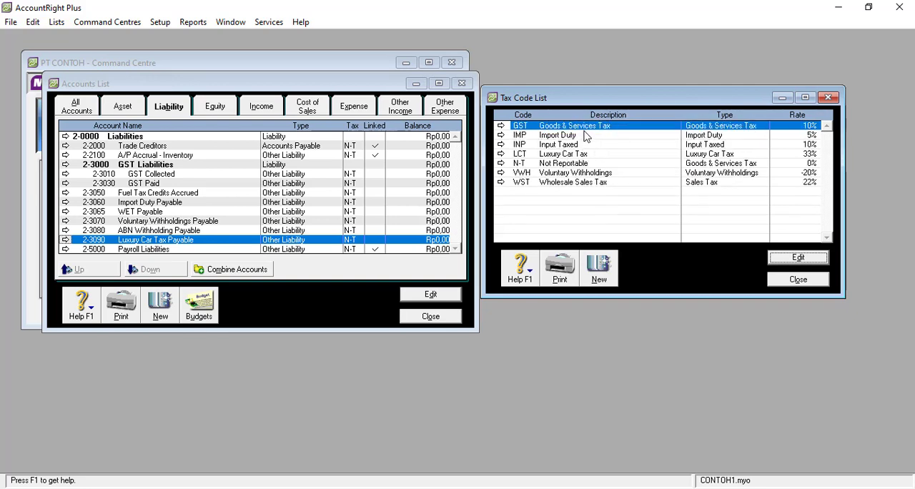
Delete the IMP Import Duty and INP Input Taxed tax codes, leaving the GST code in place.
{"action": "right_click", "coordinate": [567, 134]}
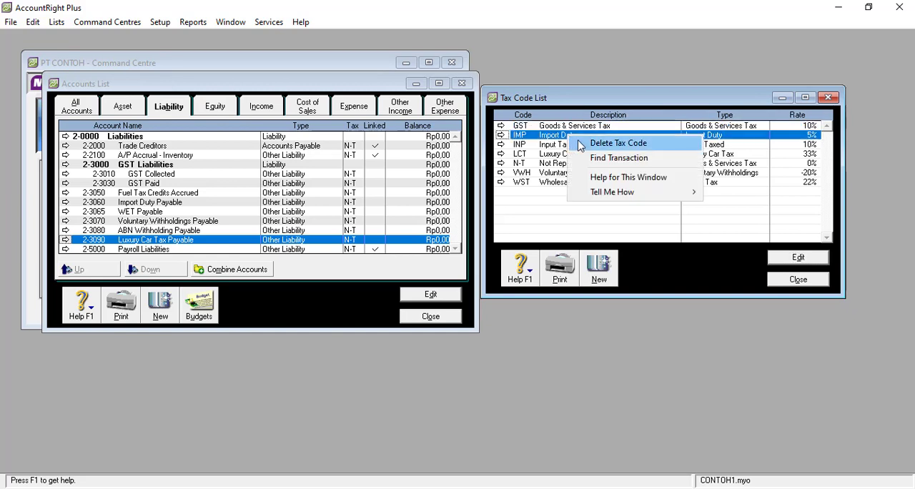
{"action": "left_click", "coordinate": [581, 140]}
{"action": "left_click", "coordinate": [569, 136]}
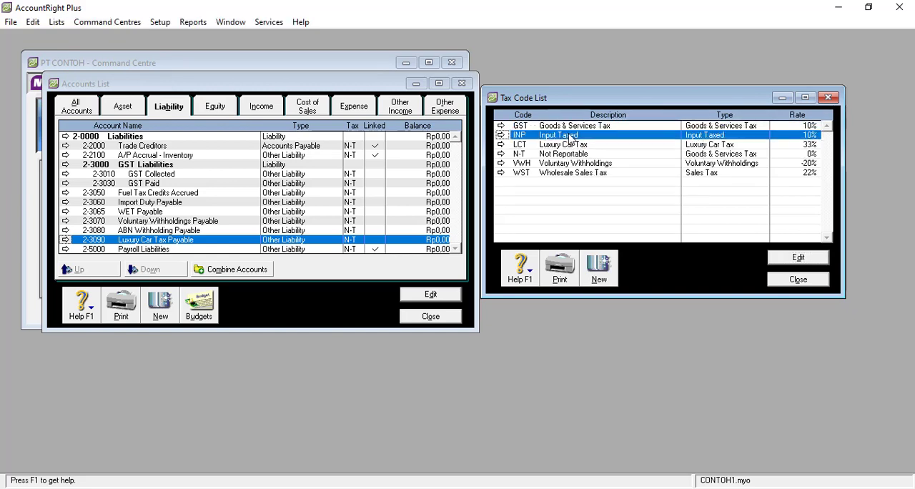
{"action": "right_click", "coordinate": [570, 136]}
{"action": "left_click", "coordinate": [596, 142]}
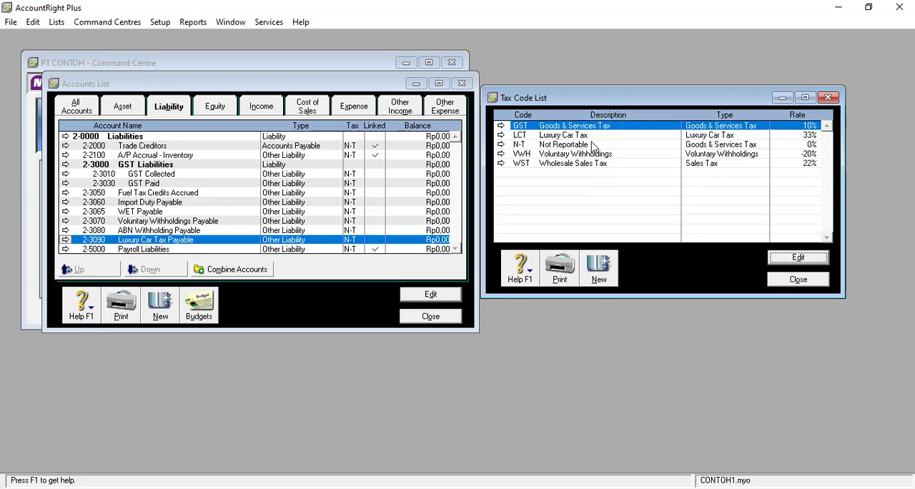
Delete the LCT Luxury Car Tax, VWH Voluntary Withholdings and WST Wholesale Sales Tax codes.
{"action": "right_click", "coordinate": [574, 136]}
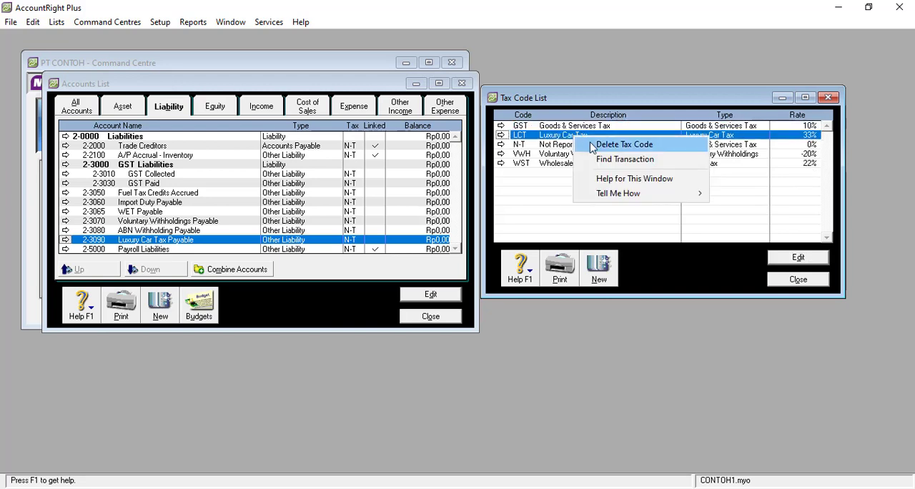
{"action": "left_click", "coordinate": [587, 142]}
{"action": "left_click", "coordinate": [576, 144]}
{"action": "right_click", "coordinate": [577, 144]}
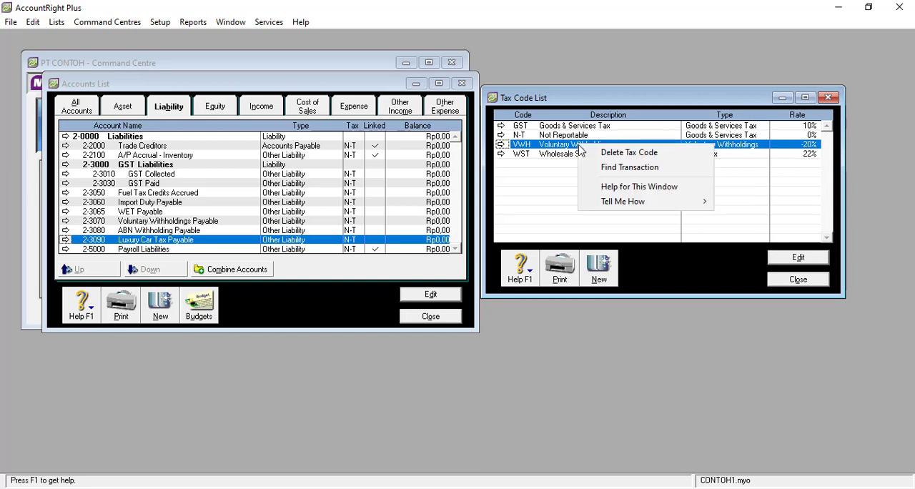
{"action": "left_click", "coordinate": [585, 149]}
{"action": "left_click", "coordinate": [579, 145]}
{"action": "right_click", "coordinate": [578, 146]}
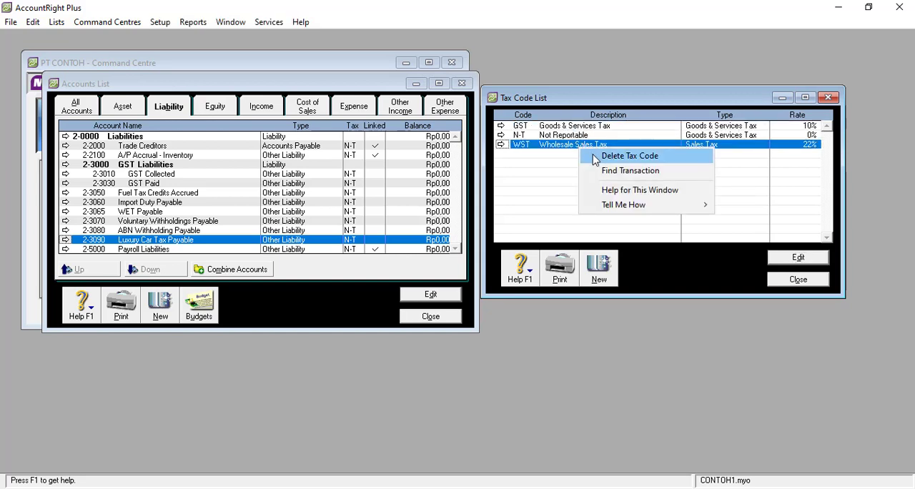
{"action": "left_click", "coordinate": [591, 153]}
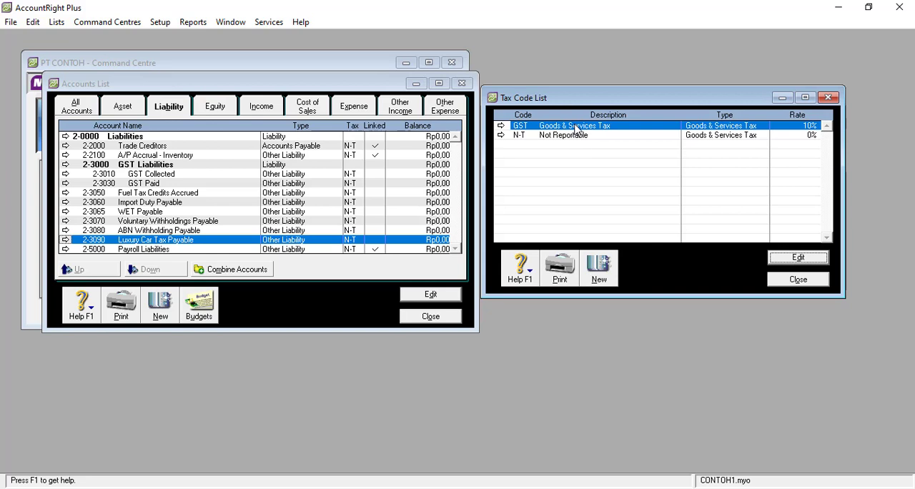
Try to delete the GST Goods & Services Tax code.
{"action": "right_click", "coordinate": [576, 130]}
{"action": "left_click", "coordinate": [596, 136]}
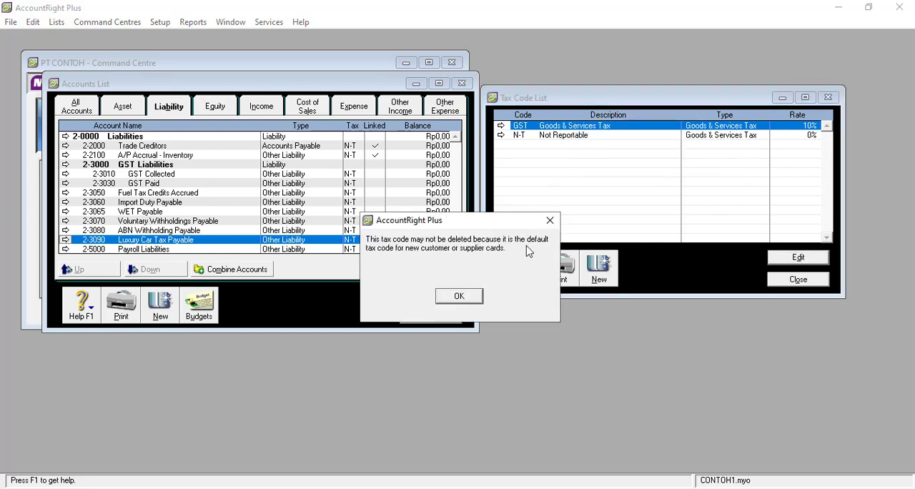
{"action": "left_click", "coordinate": [479, 296]}
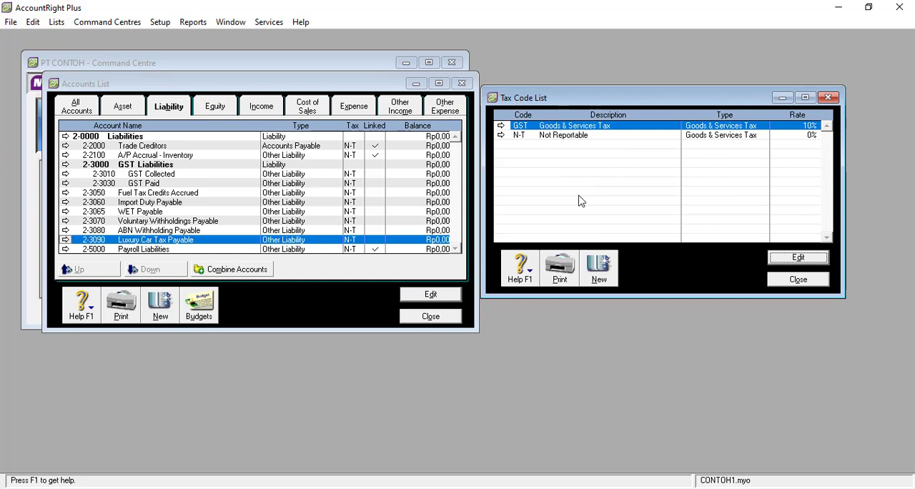
Start a new tax code PPN with the description Pajak Pertambahan Nilai.
{"action": "left_click", "coordinate": [608, 278]}
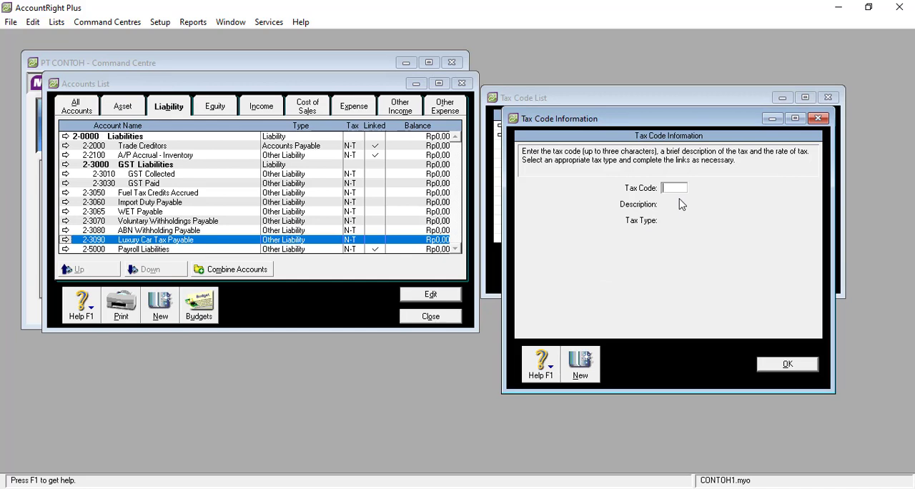
{"action": "type", "text": "PPN"}
{"action": "key", "text": "Tab"}
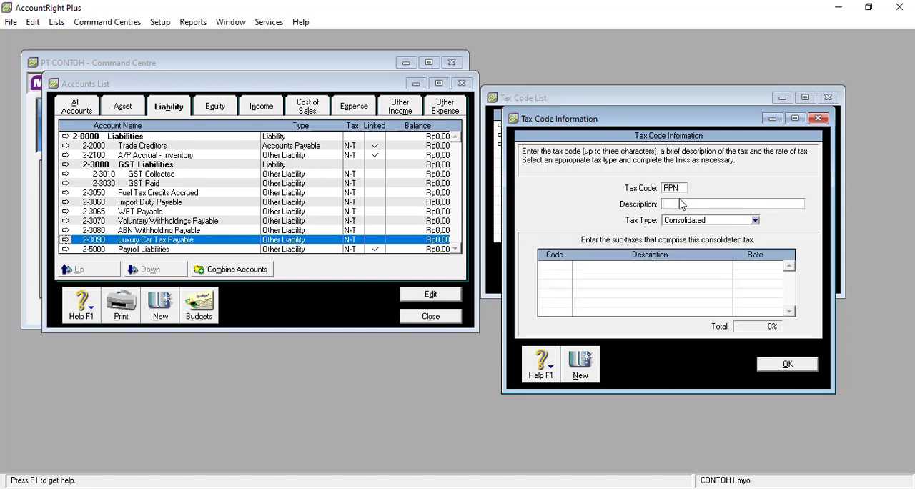
{"action": "type", "text": "Pajak Pertamm"}
{"action": "key", "text": "BackSpace"}
{"action": "key", "text": "BackSpace"}
{"action": "type", "text": "mbahan "}
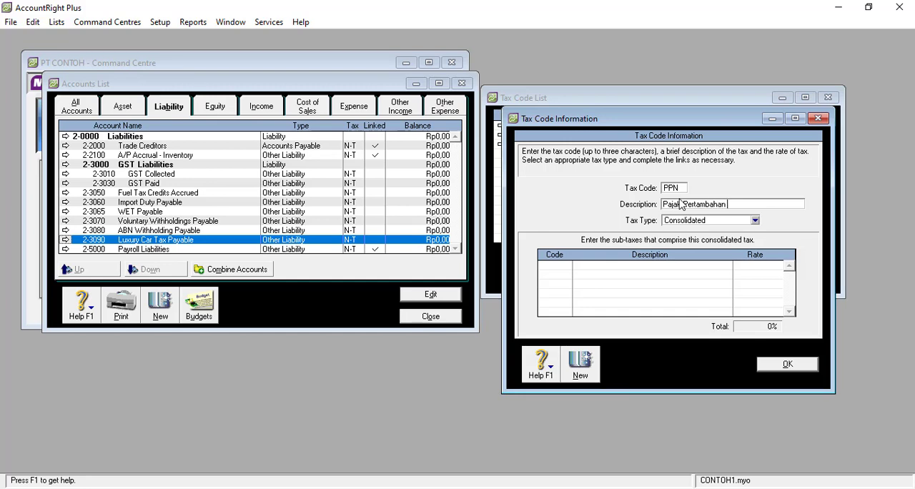
{"action": "type", "text": "Nilai"}
Set the new PPN code's tax type to Goods & Services Tax and its rate to 10%.
{"action": "left_click", "coordinate": [704, 223]}
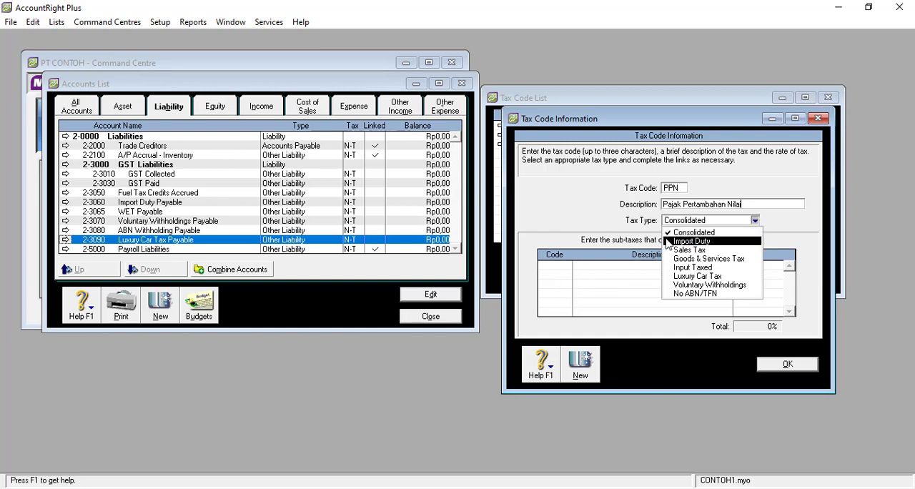
{"action": "left_click", "coordinate": [712, 259]}
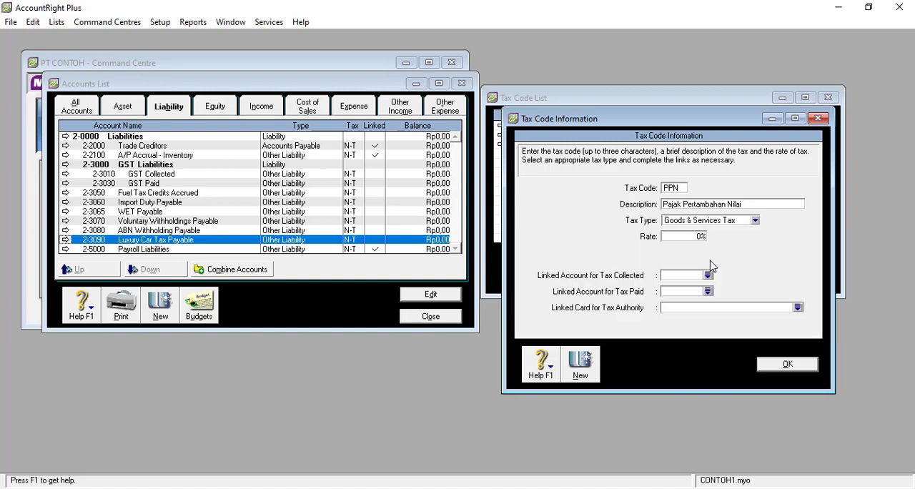
{"action": "left_click", "coordinate": [755, 221]}
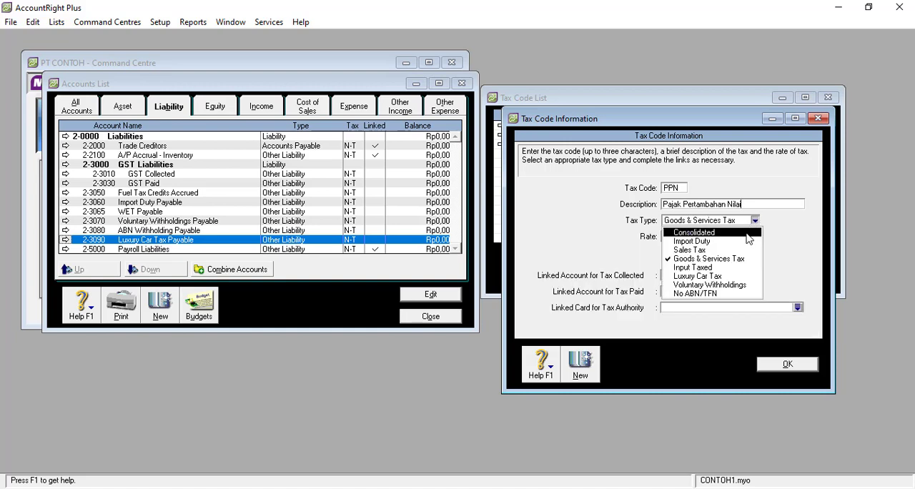
{"action": "left_click", "coordinate": [799, 239]}
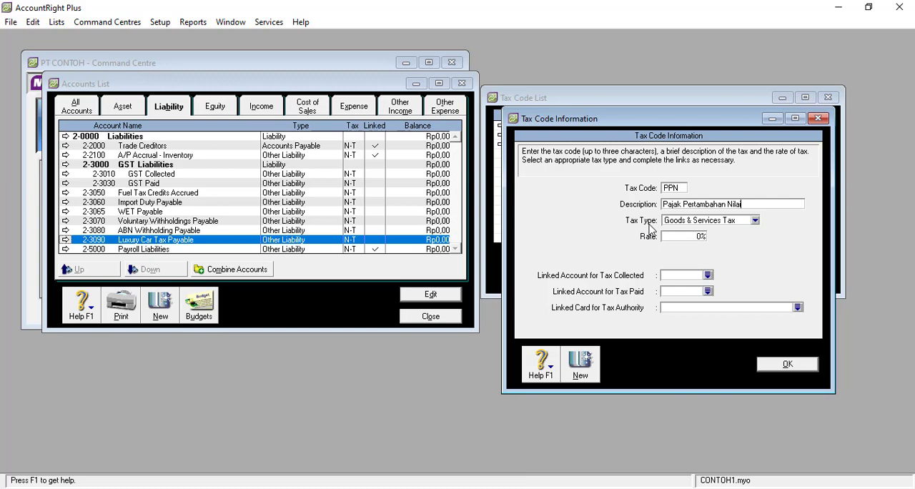
{"action": "left_click", "coordinate": [686, 237]}
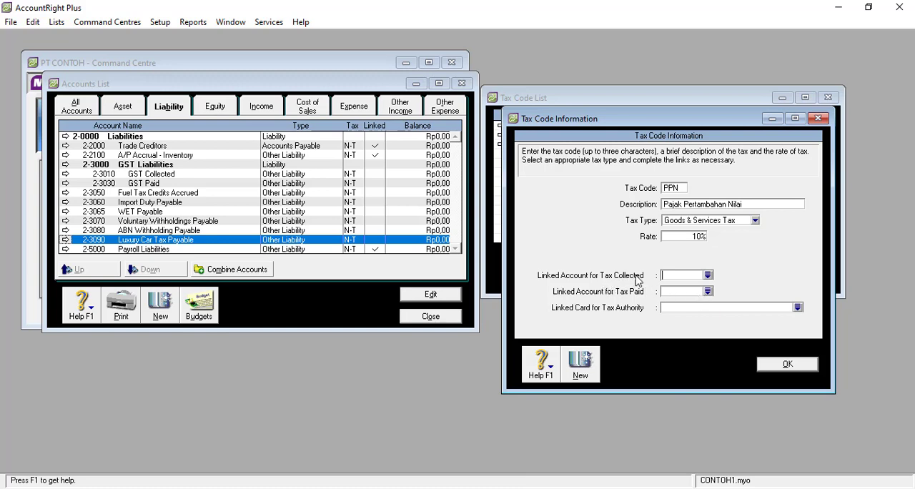
Link PPN's tax collected to 2-3060 Import Duty Payable and tax paid to 2-3065 WET Payable, and save the tax code.
{"action": "left_click", "coordinate": [707, 276]}
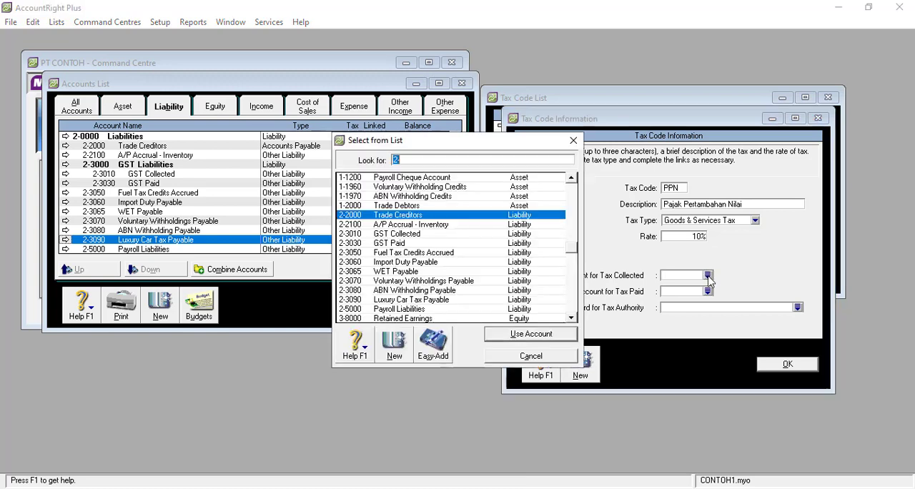
{"action": "double_click", "coordinate": [412, 234]}
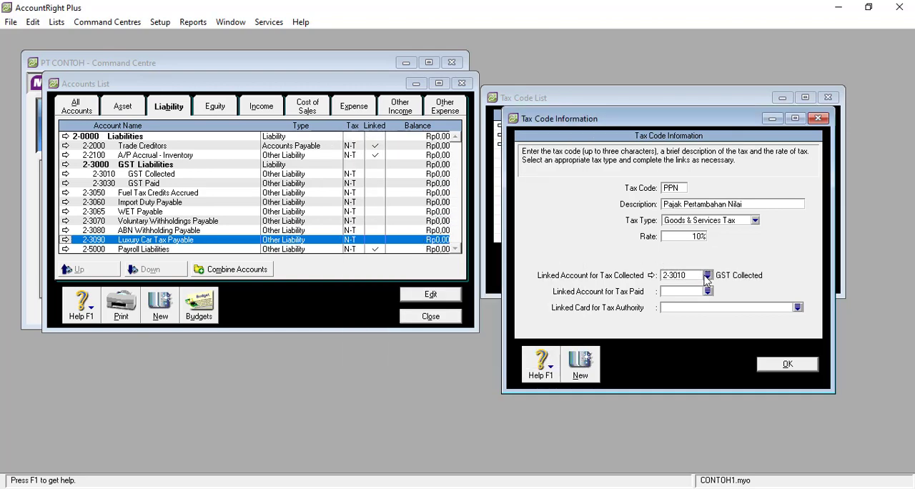
{"action": "left_click", "coordinate": [707, 275]}
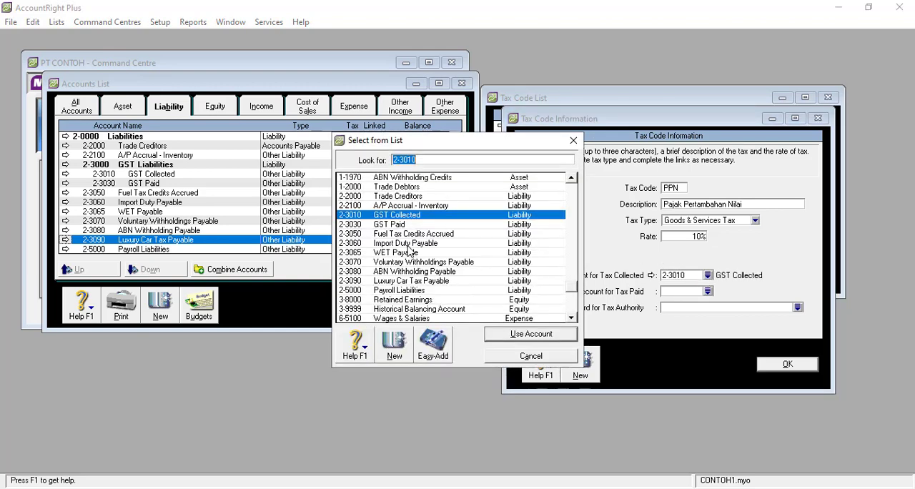
{"action": "left_click", "coordinate": [407, 245]}
{"action": "double_click", "coordinate": [409, 249]}
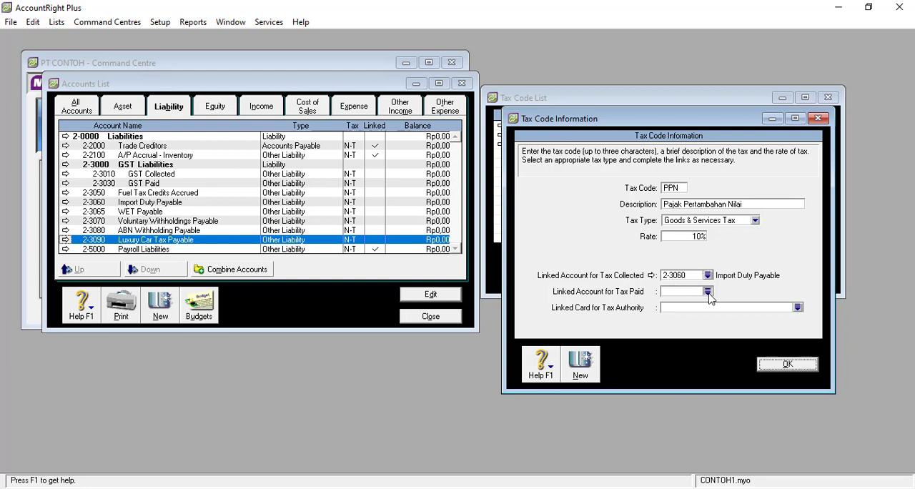
{"action": "left_click", "coordinate": [707, 291]}
{"action": "double_click", "coordinate": [449, 271]}
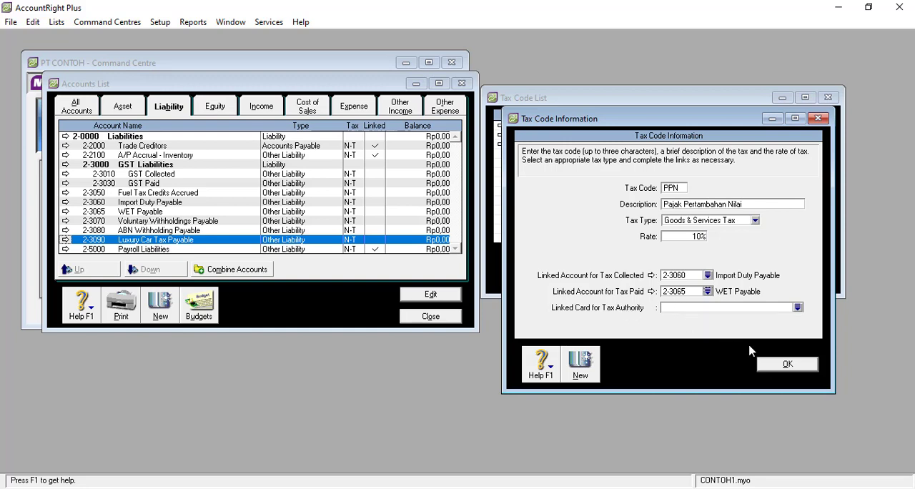
{"action": "left_click", "coordinate": [773, 367]}
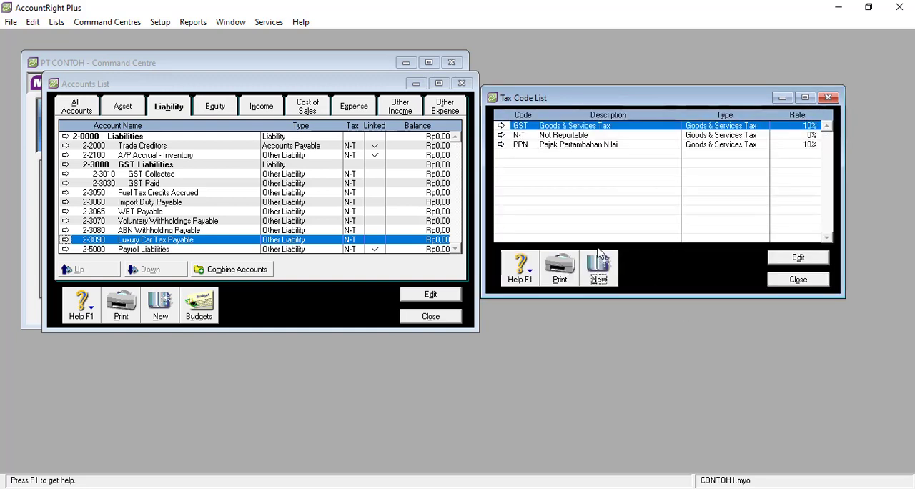
Examine the tax codes offered for a 1-1100 General Cheque Account line in a new journal entry, and discard the entry.
{"action": "left_click", "coordinate": [549, 149]}
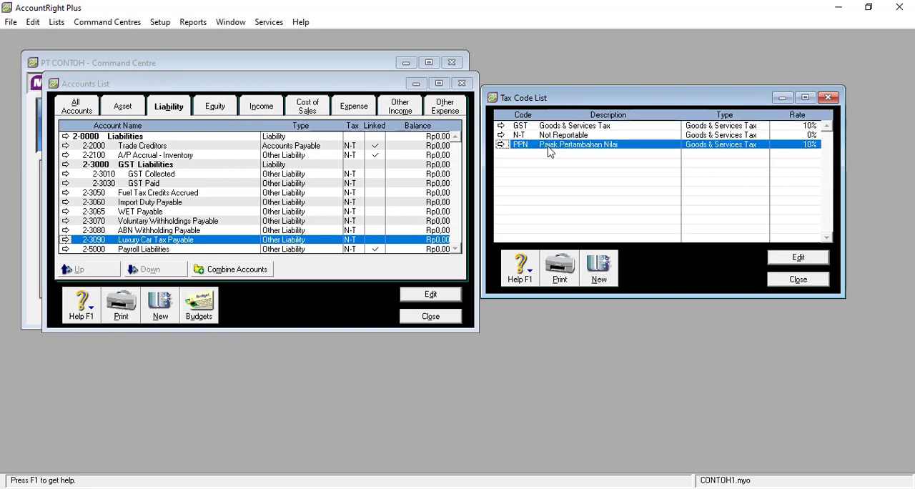
{"action": "left_click", "coordinate": [294, 66]}
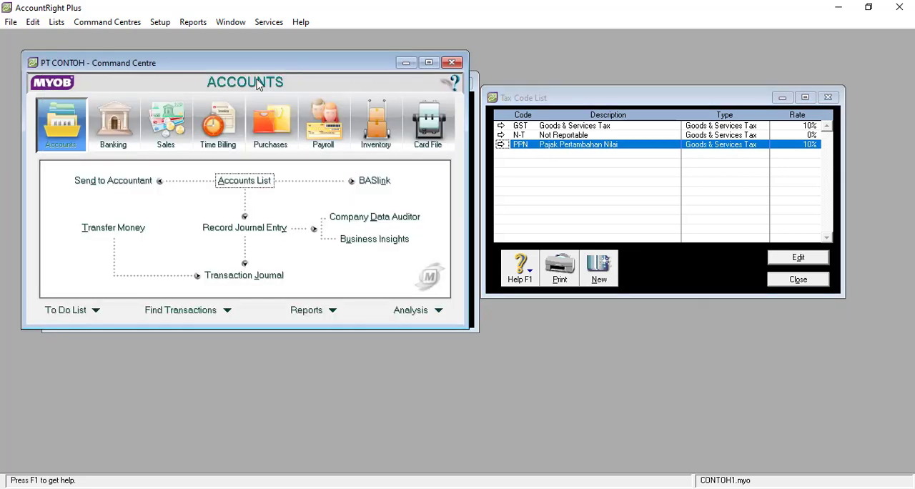
{"action": "left_click", "coordinate": [245, 227]}
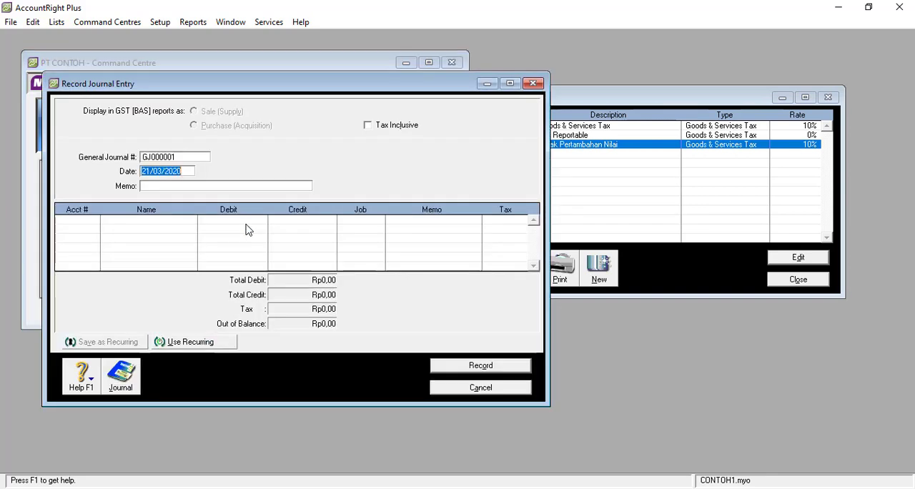
{"action": "left_click", "coordinate": [91, 219]}
{"action": "left_click", "coordinate": [94, 220]}
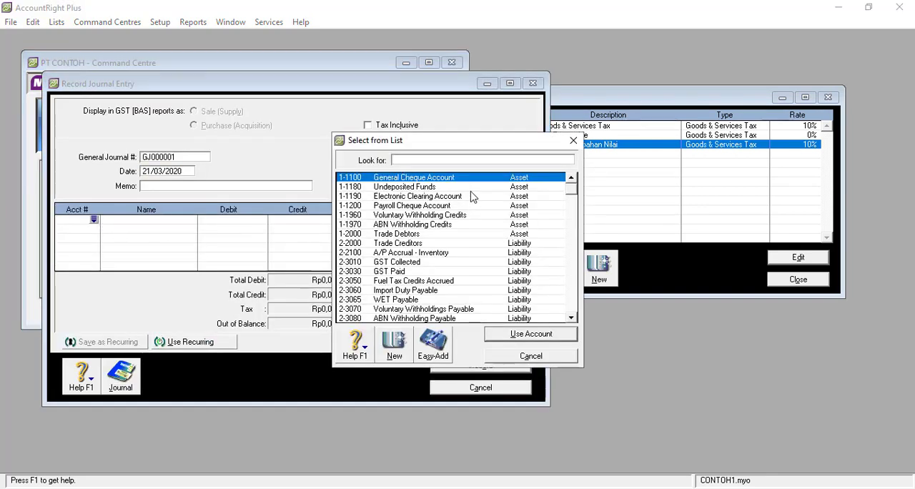
{"action": "double_click", "coordinate": [469, 179]}
{"action": "left_click", "coordinate": [500, 224]}
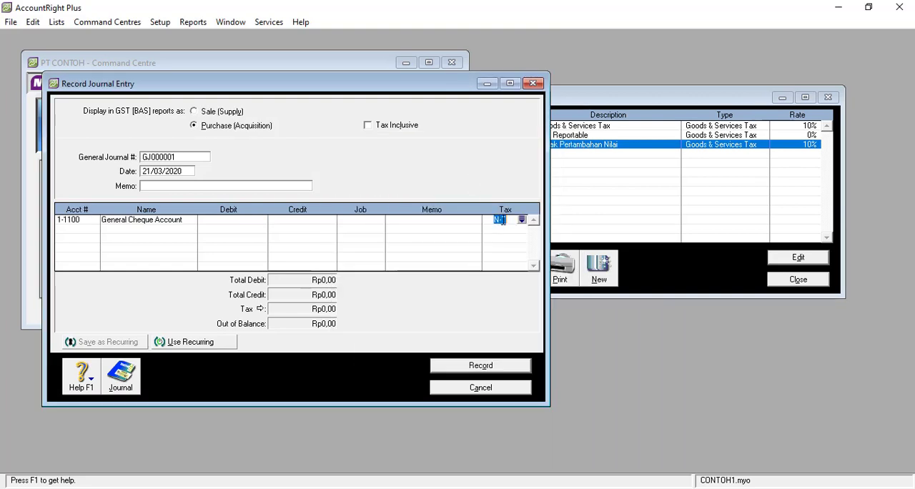
{"action": "left_click", "coordinate": [525, 223]}
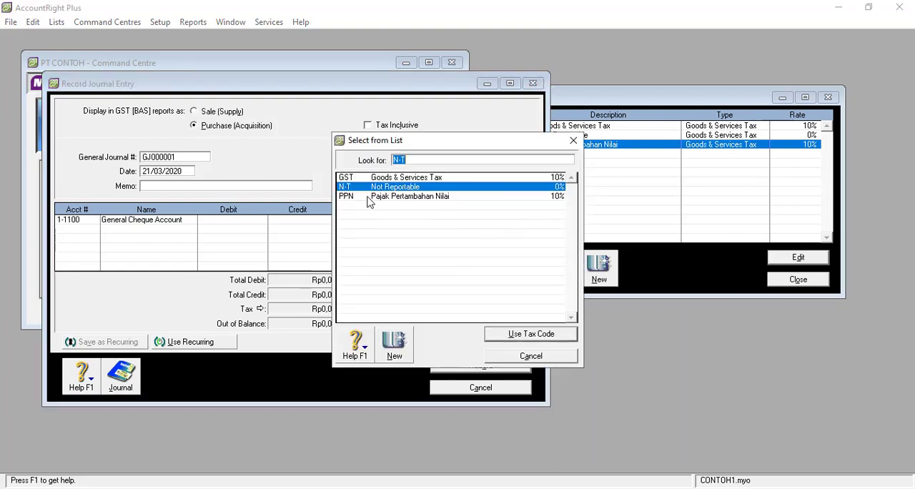
{"action": "left_click", "coordinate": [513, 357]}
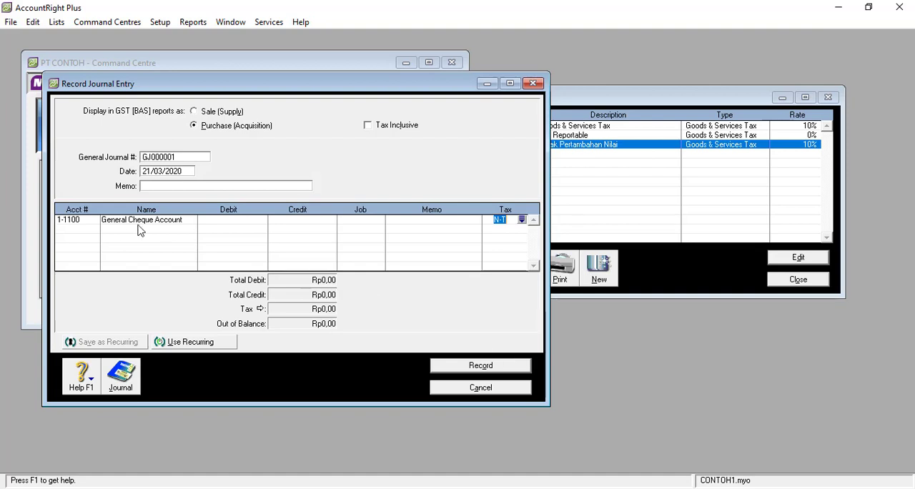
{"action": "left_click", "coordinate": [522, 220]}
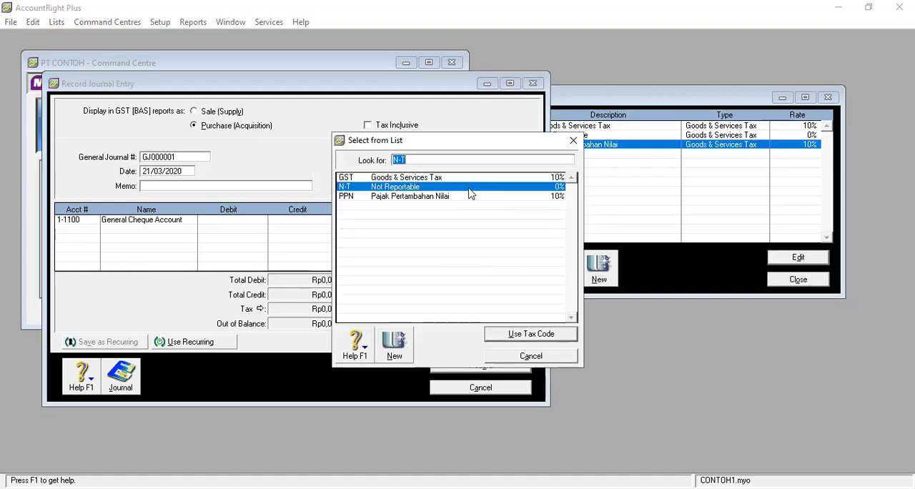
{"action": "left_click", "coordinate": [554, 355]}
{"action": "left_click", "coordinate": [502, 391]}
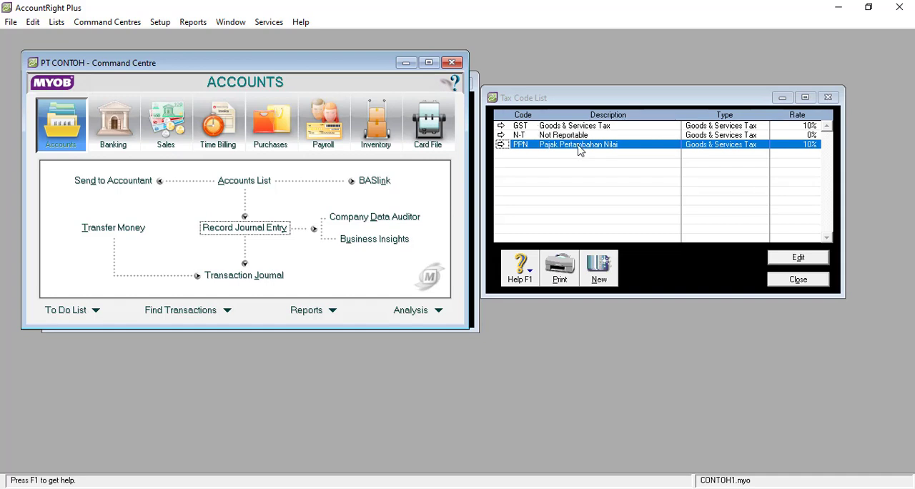
Delete the PPN Pajak Pertambahan Nilai tax code from the tax code list.
{"action": "left_click", "coordinate": [531, 129]}
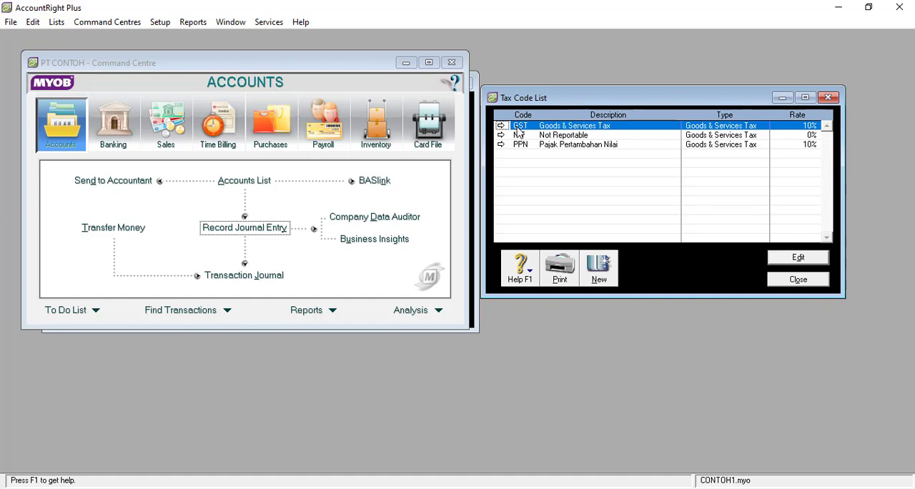
{"action": "left_click", "coordinate": [566, 145]}
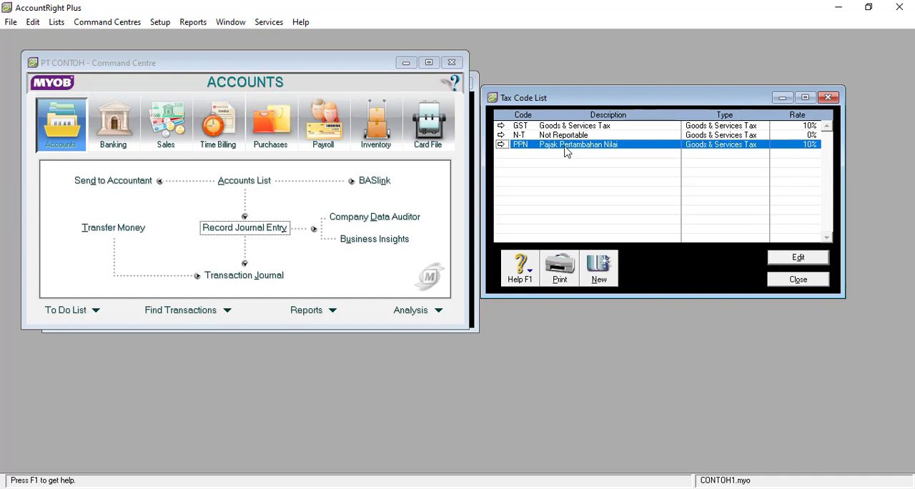
{"action": "right_click", "coordinate": [566, 148]}
{"action": "left_click", "coordinate": [575, 153]}
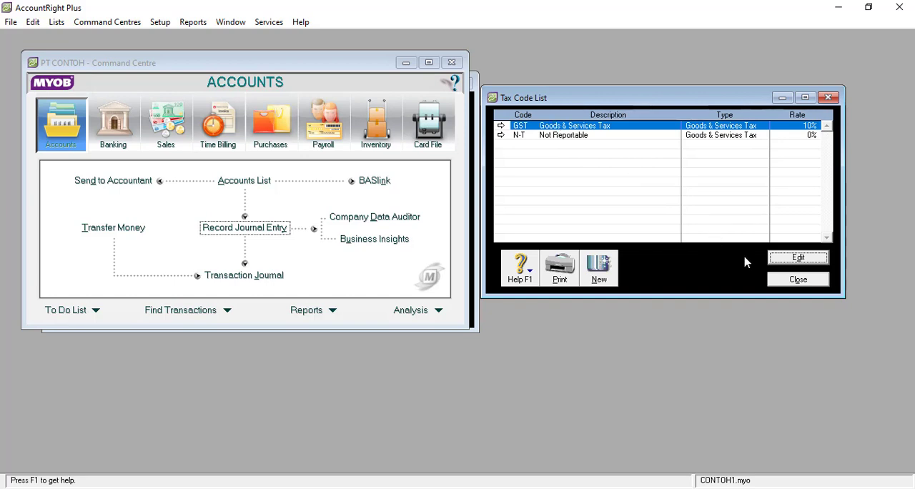
Edit the GST tax code and change its code to PPN, accepting the replacement in existing records.
{"action": "left_click", "coordinate": [780, 259]}
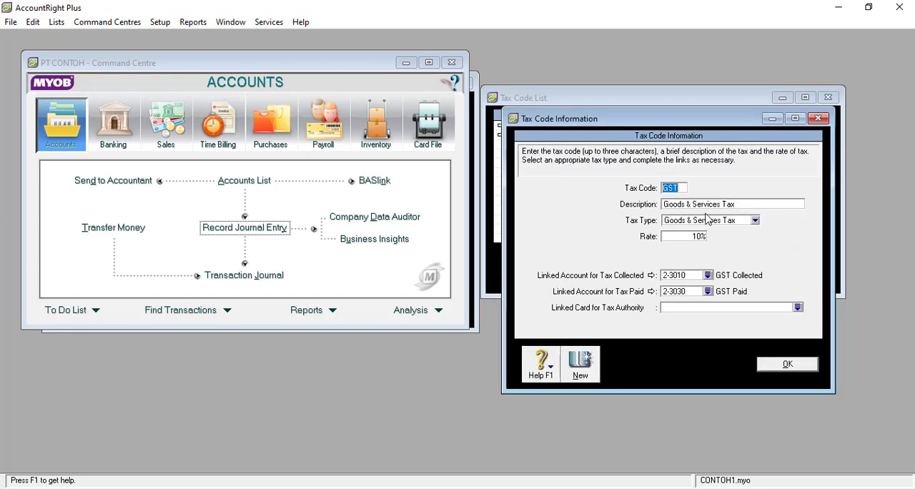
{"action": "type", "text": "PPN"}
{"action": "key", "text": "Tab"}
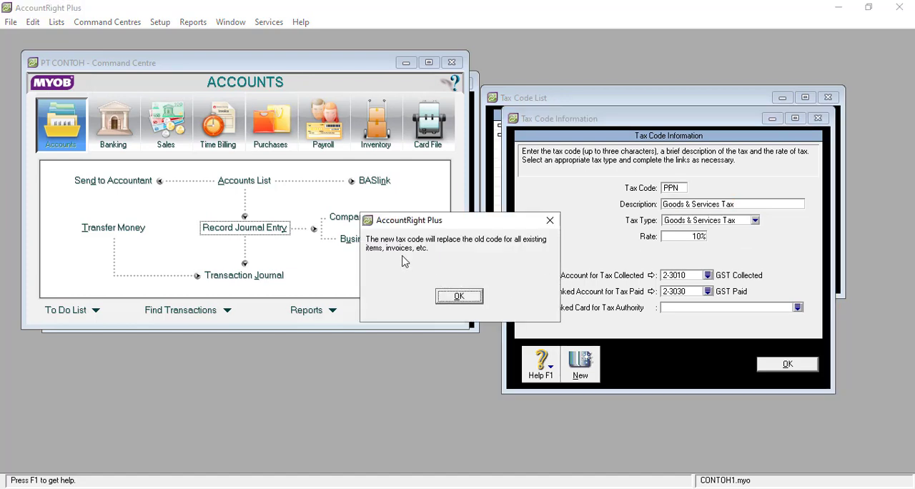
{"action": "left_click", "coordinate": [463, 298]}
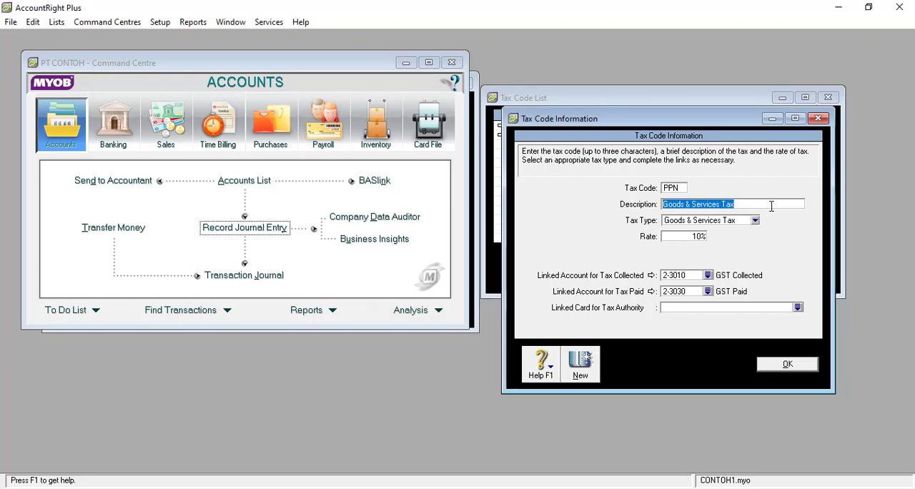
Set the PPN tax code's description to Pajak Pertamabahan Nilai and save the tax code.
{"action": "type", "text": "P"}
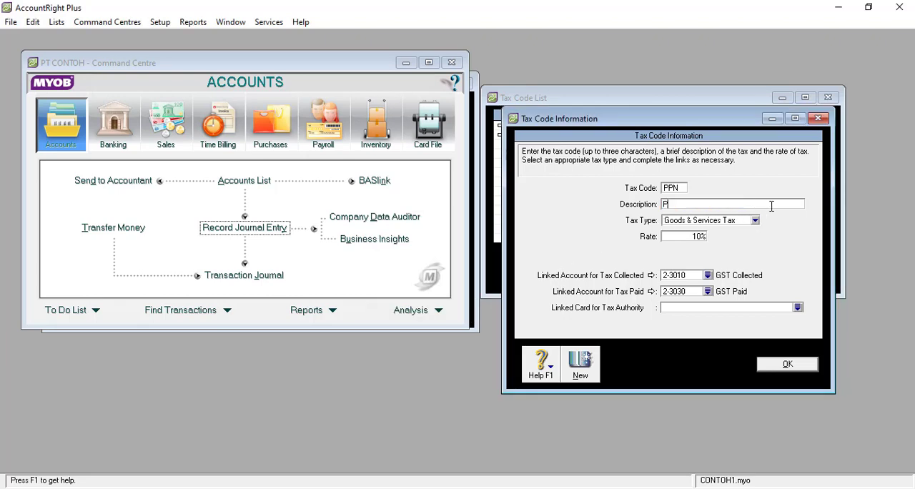
{"action": "type", "text": "ajak Pertamabahan Nila"}
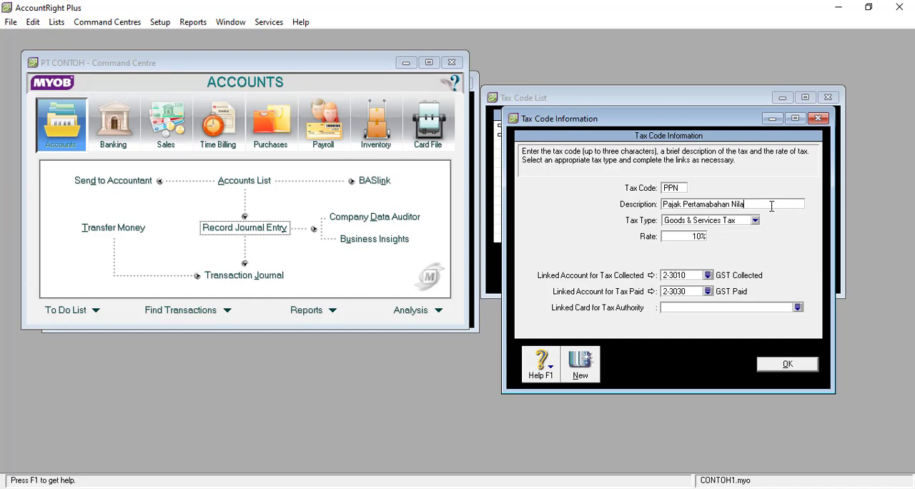
{"action": "type", "text": "i"}
{"action": "key", "text": "Tab"}
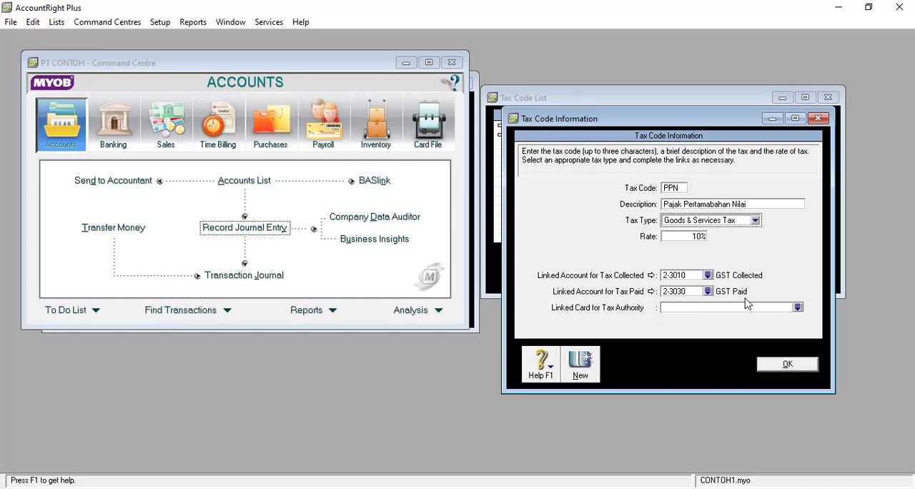
{"action": "left_click", "coordinate": [787, 364]}
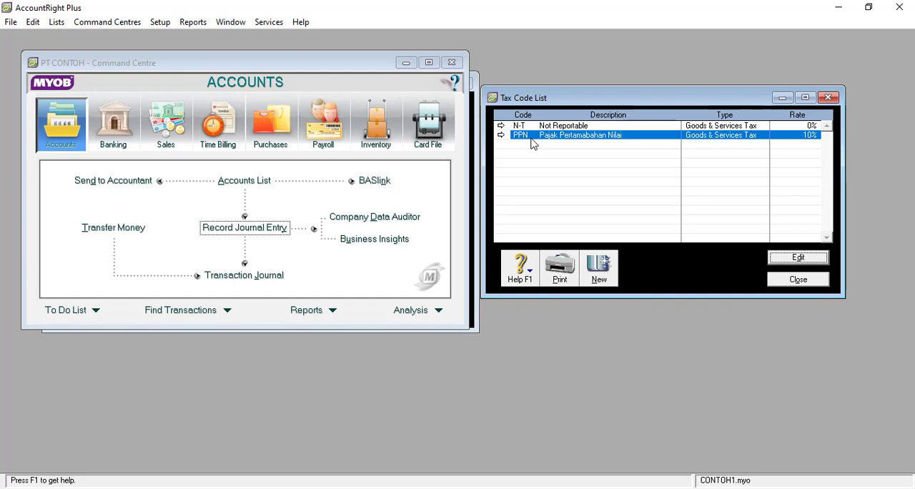
Create a new tax code AA and try the Consolidated and Import Duty tax types to compare their fields.
{"action": "left_click", "coordinate": [600, 266]}
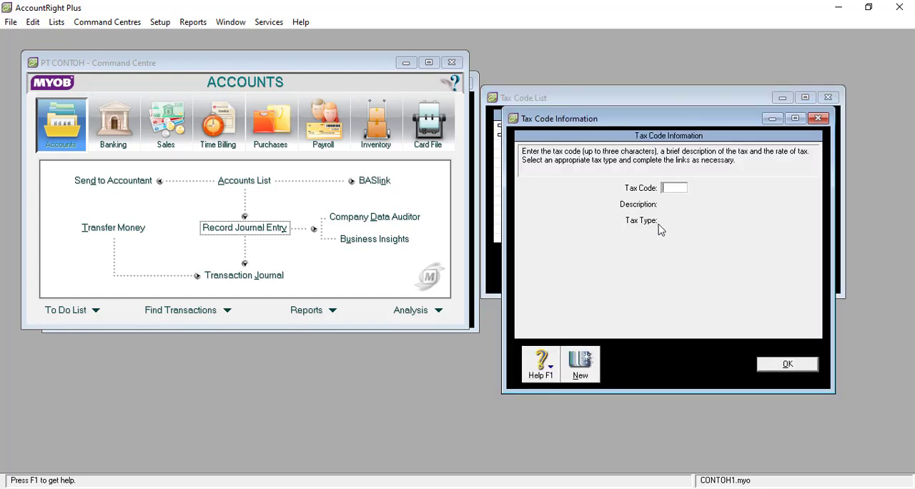
{"action": "type", "text": "AA"}
{"action": "key", "text": "Tab"}
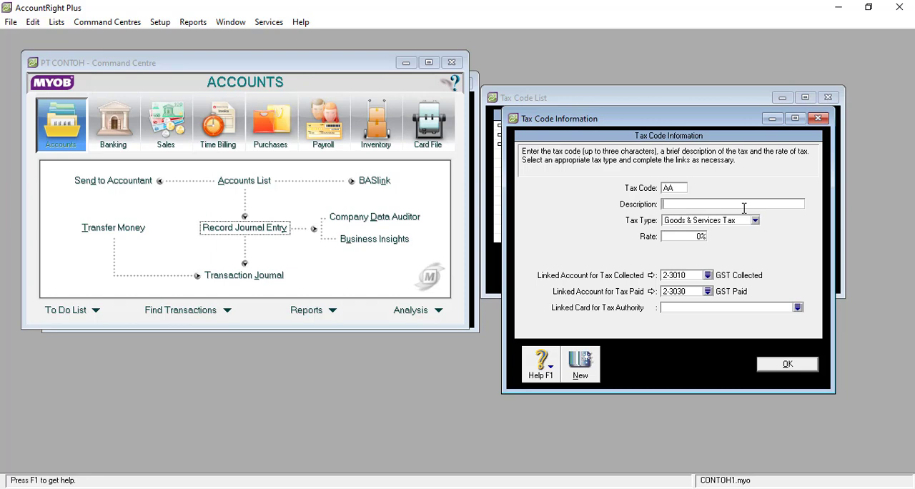
{"action": "left_click", "coordinate": [704, 222]}
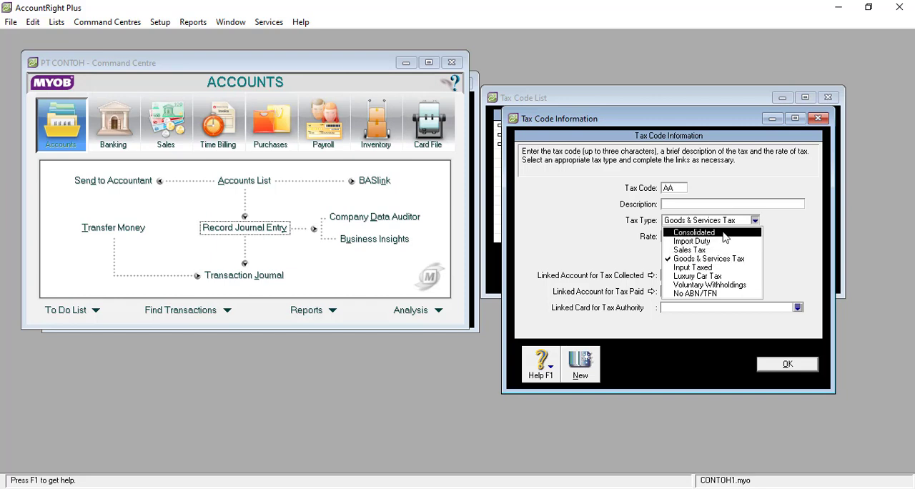
{"action": "left_click", "coordinate": [724, 234]}
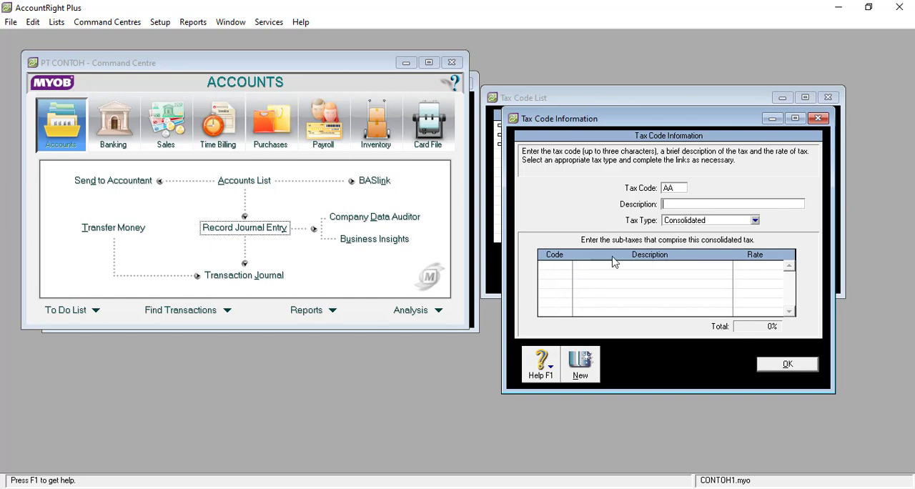
{"action": "left_click", "coordinate": [755, 221]}
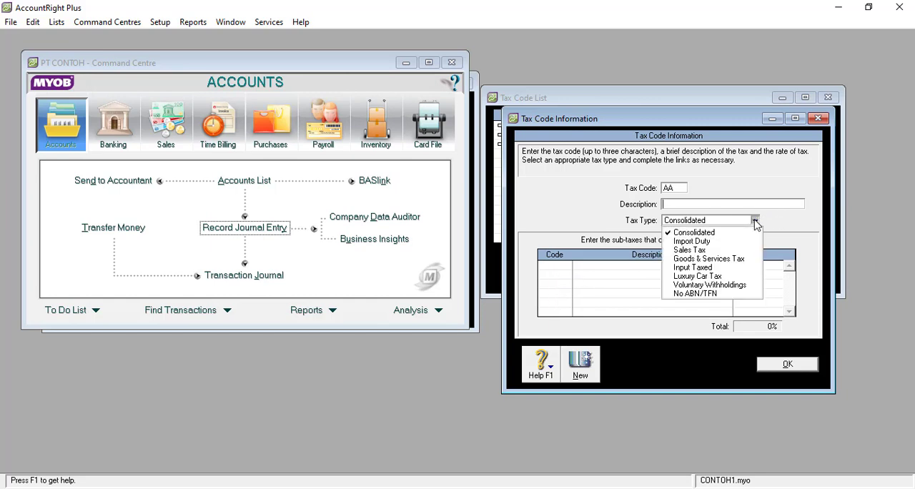
{"action": "left_click", "coordinate": [718, 241]}
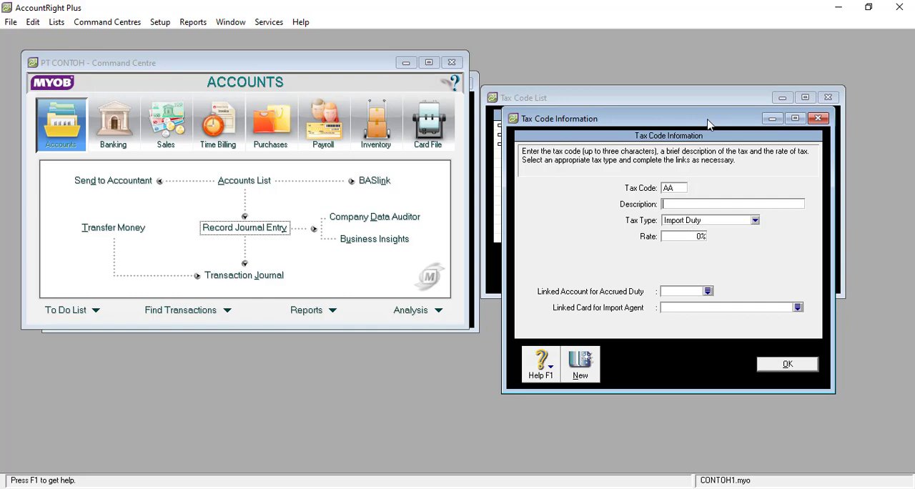
Move the AA tax code window clear of the tax code list and switch its tax type to Sales Tax.
{"action": "left_click_drag", "start_coordinate": [692, 122], "coordinate": [361, 95]}
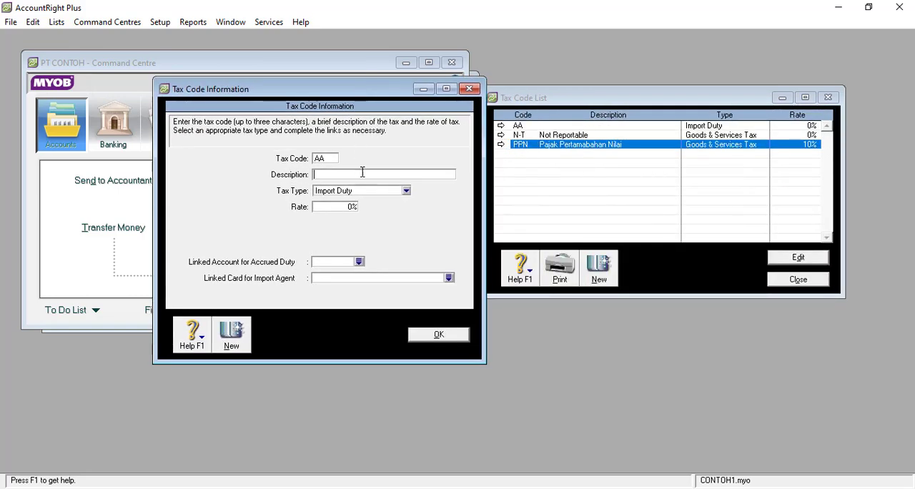
{"action": "left_click", "coordinate": [406, 191]}
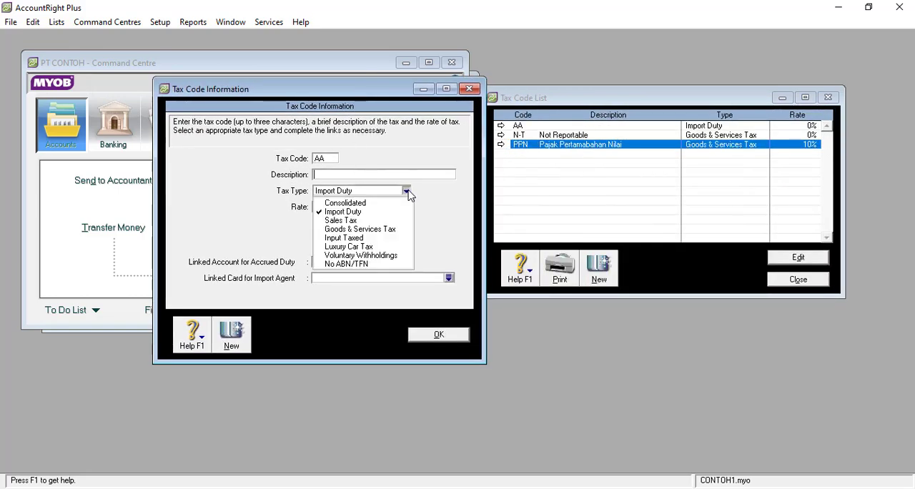
{"action": "left_click", "coordinate": [426, 188]}
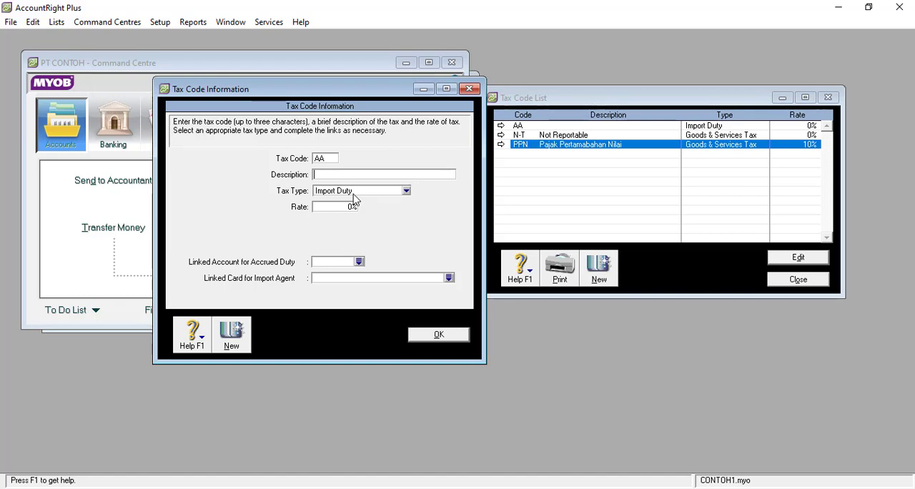
{"action": "left_click", "coordinate": [358, 193]}
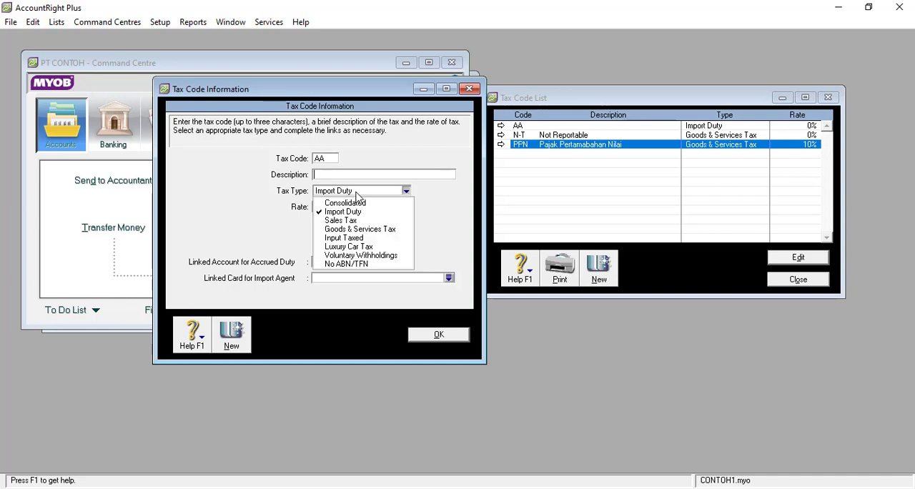
{"action": "left_click", "coordinate": [351, 223]}
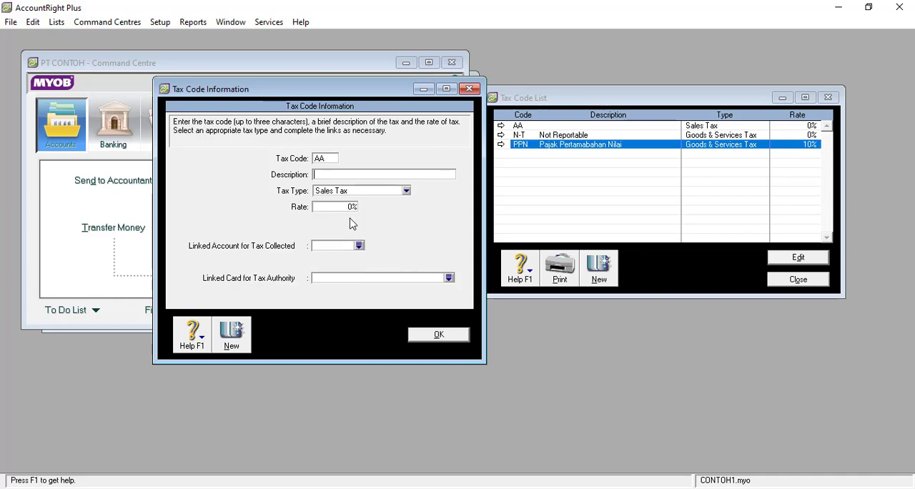
Try the Input Taxed, Voluntary Withholdings and No ABN/TFN tax types on tax code AA to compare their linked accounts.
{"action": "left_click", "coordinate": [389, 193]}
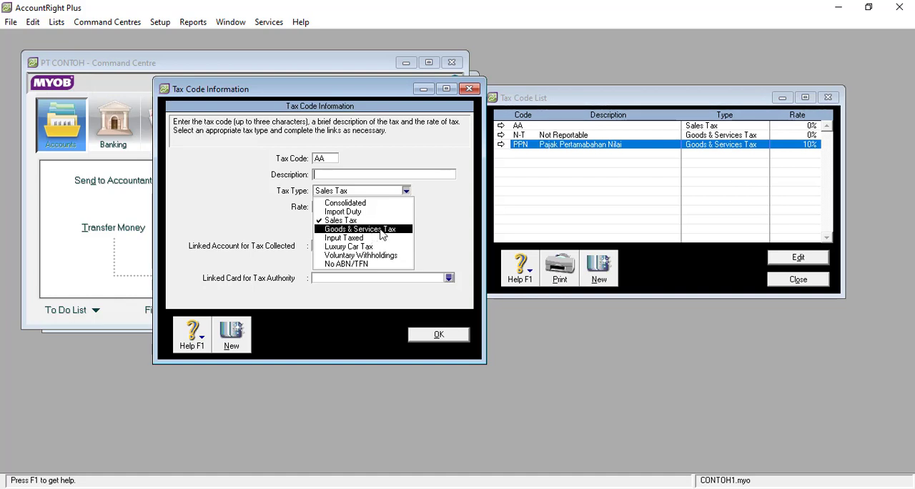
{"action": "left_click", "coordinate": [365, 239]}
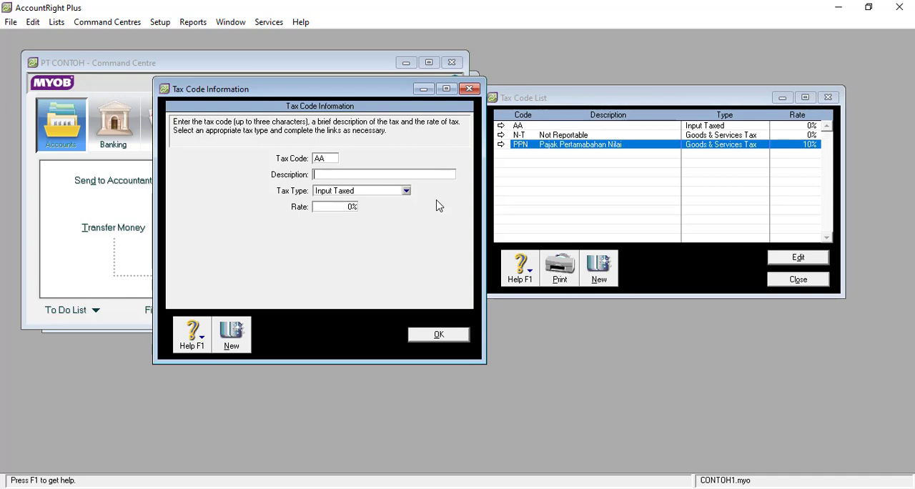
{"action": "left_click", "coordinate": [406, 191]}
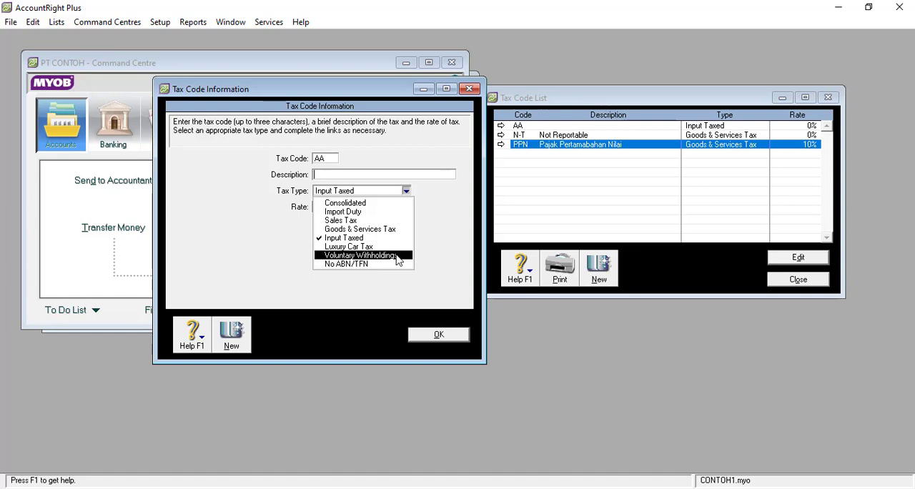
{"action": "left_click", "coordinate": [398, 255]}
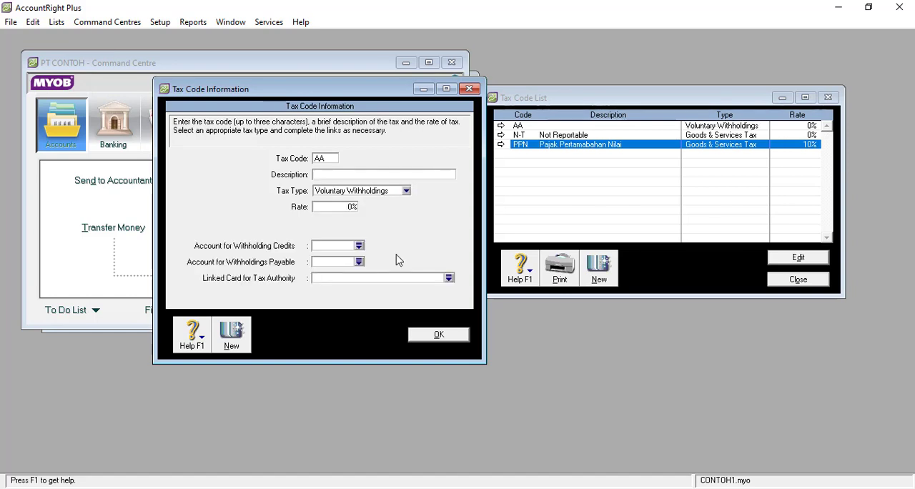
{"action": "left_click", "coordinate": [405, 191]}
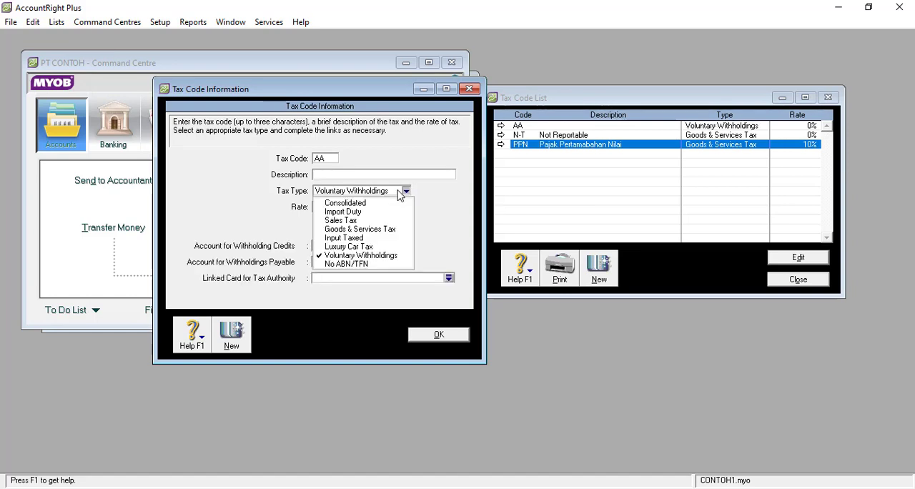
{"action": "left_click", "coordinate": [348, 264]}
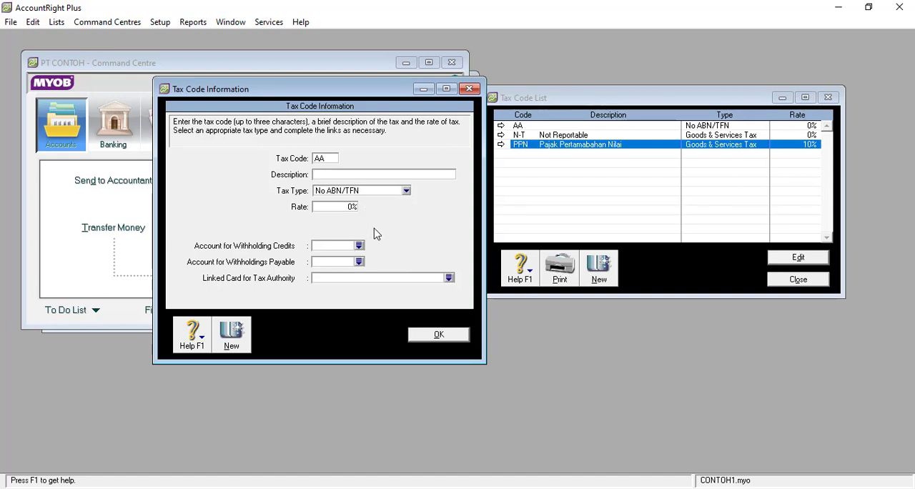
Delete the AA tax code and close the tax code details.
{"action": "left_click", "coordinate": [33, 22]}
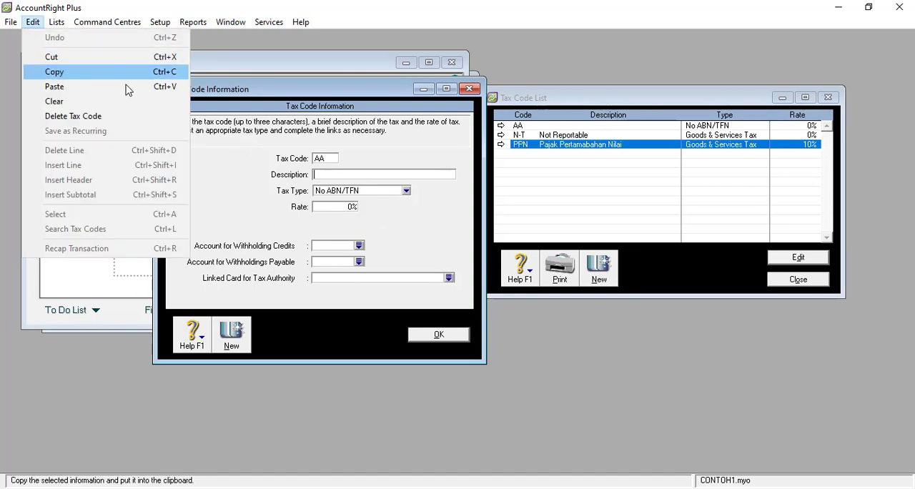
{"action": "left_click", "coordinate": [128, 117]}
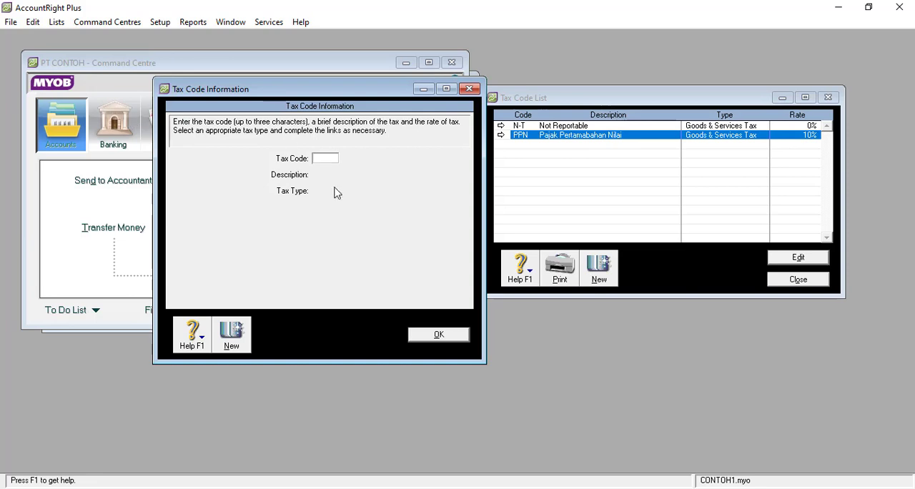
{"action": "left_click", "coordinate": [470, 89]}
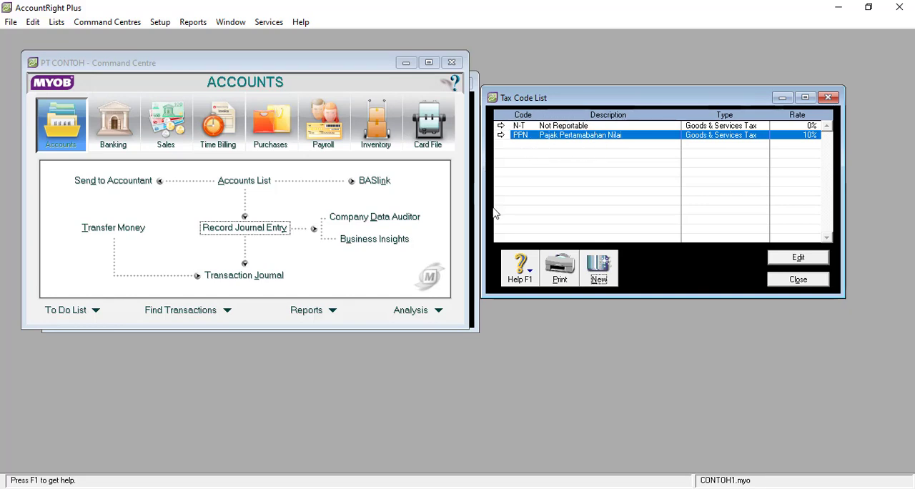
Examine the asset accounts in the Accounts List and move the list window off the Command Centre's edge.
{"action": "left_click", "coordinate": [240, 181]}
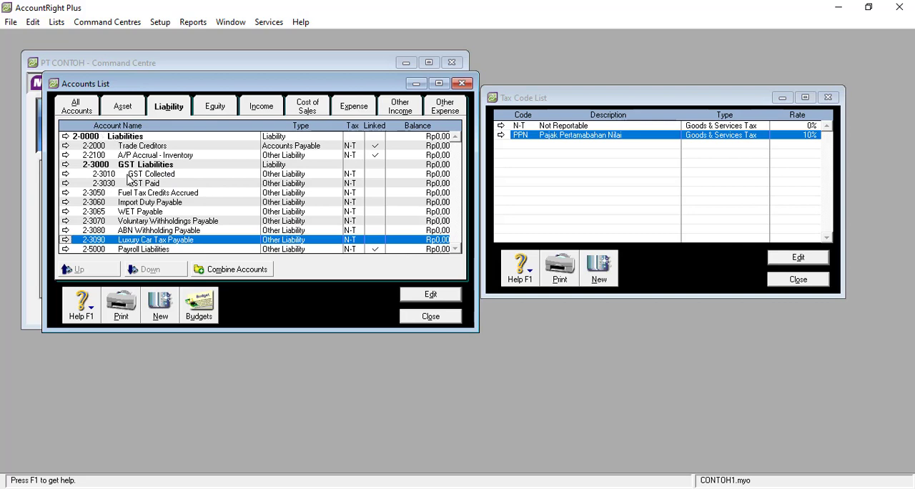
{"action": "left_click", "coordinate": [110, 111]}
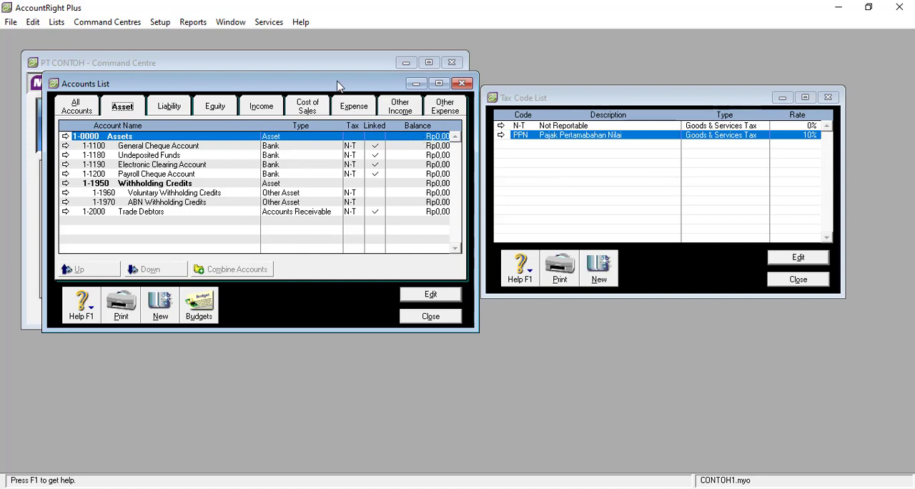
{"action": "left_click_drag", "start_coordinate": [339, 85], "coordinate": [492, 98]}
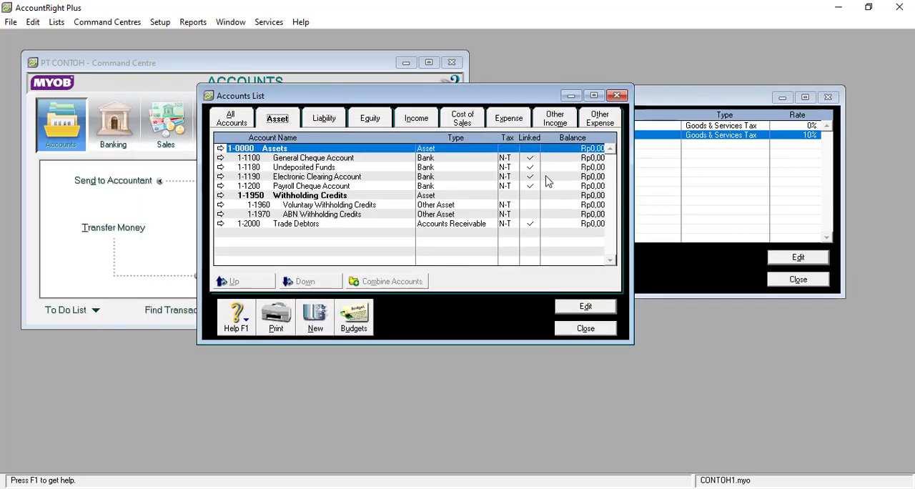